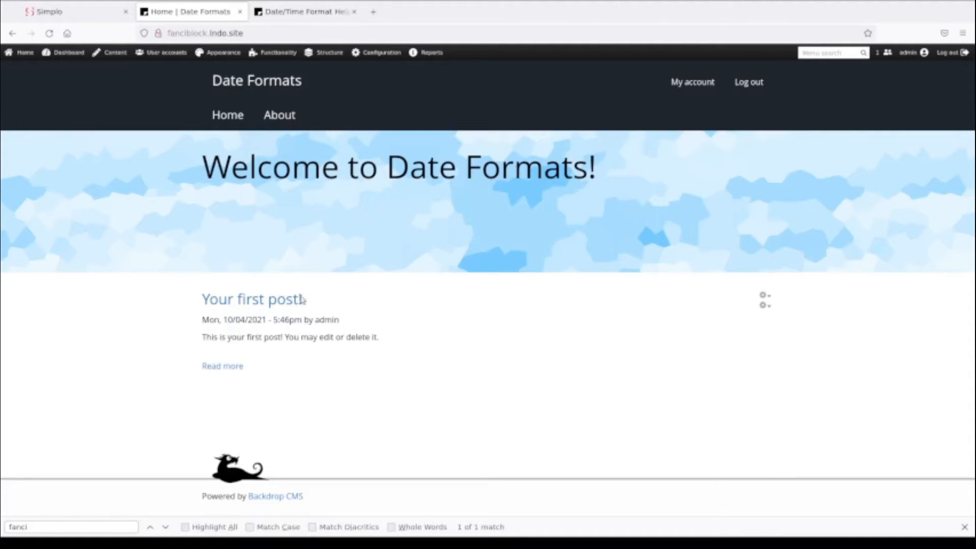
Open the site's date and time formats page in the regional and language configuration
mouse_move(379, 52)
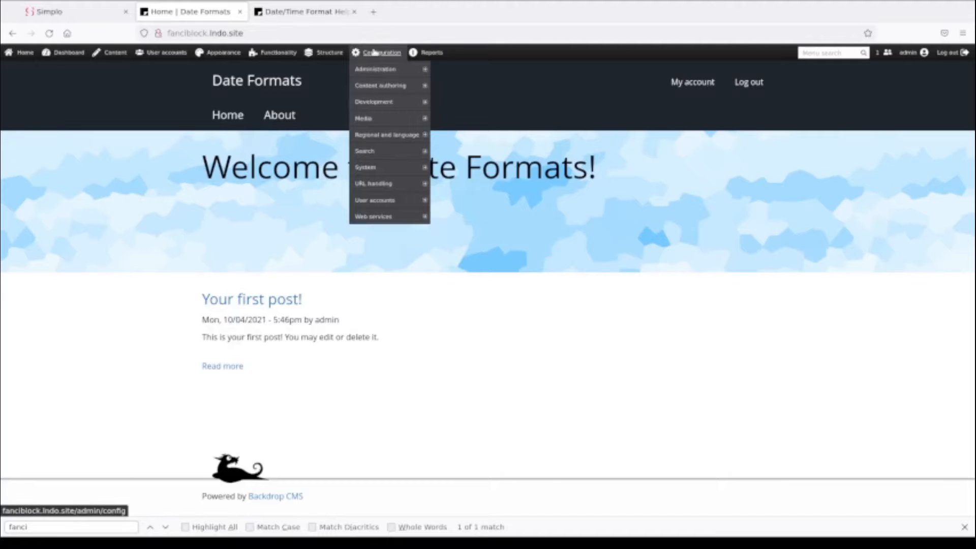
mouse_move(375, 136)
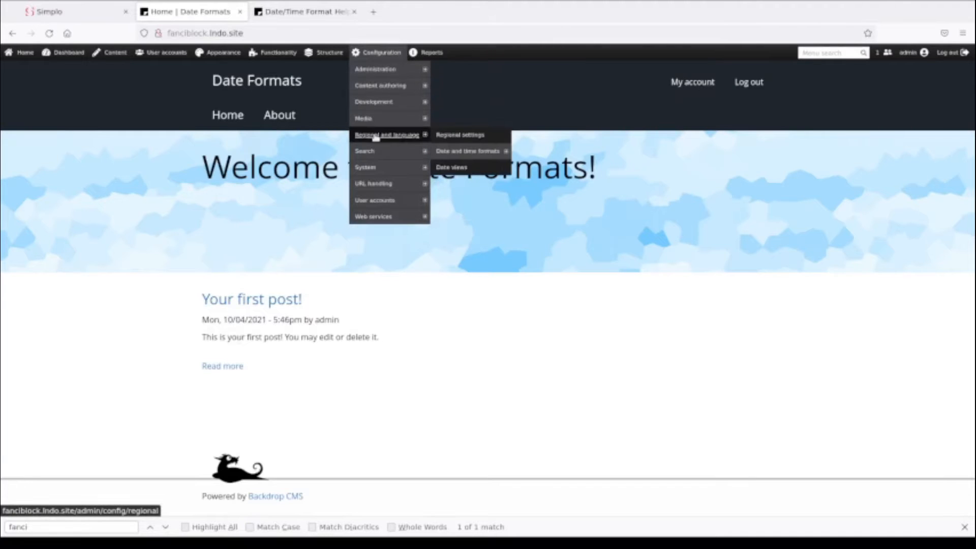
left_click(375, 137)
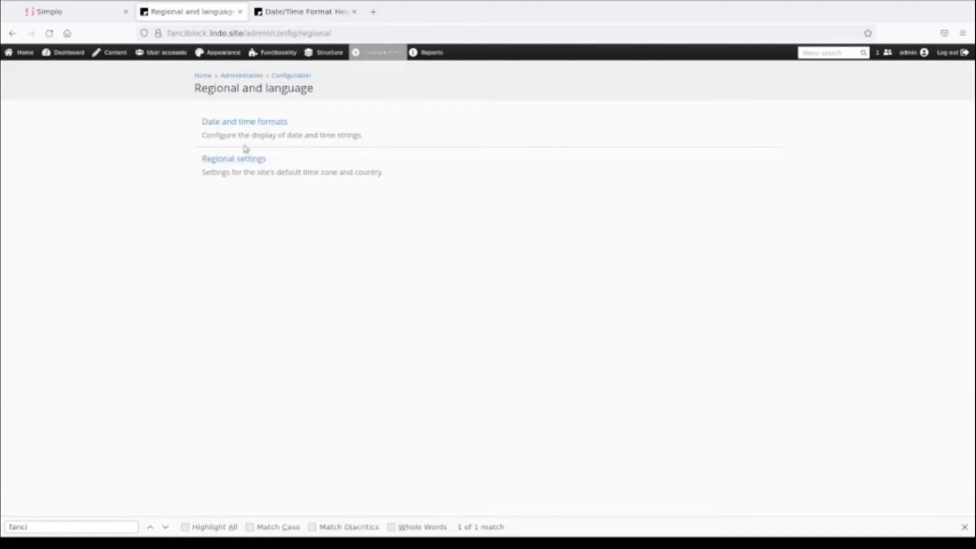
left_click(251, 123)
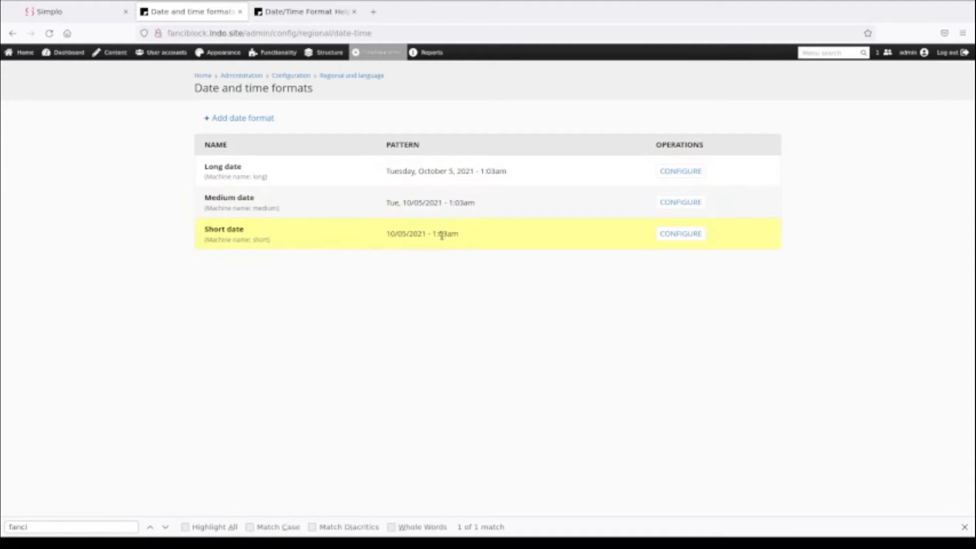
Start a new date format and label it "Short Date Only"
left_click(247, 121)
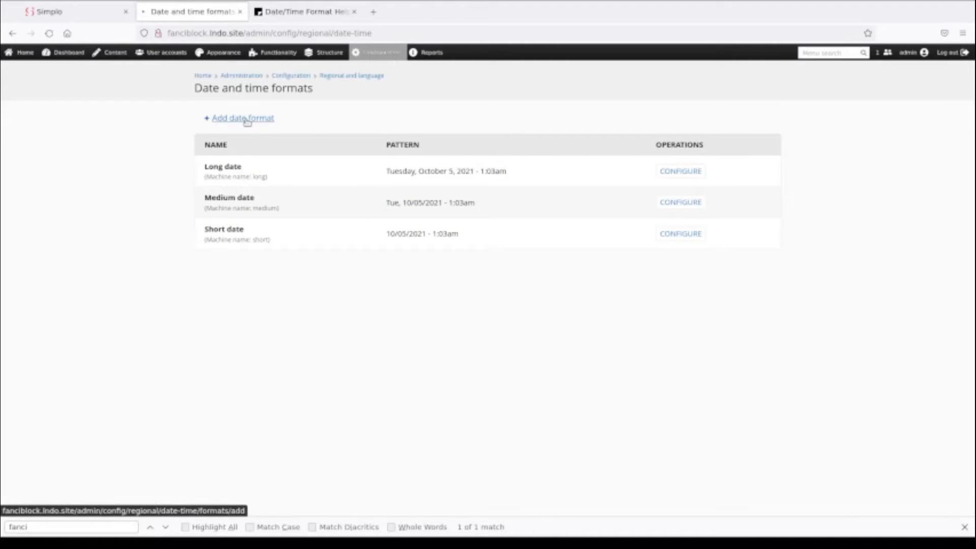
left_click(242, 140)
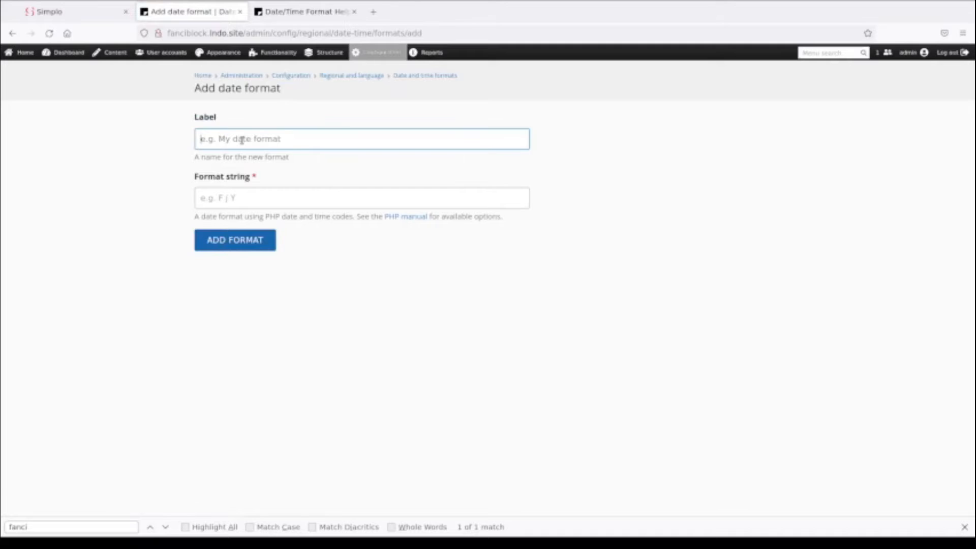
type("Sh")
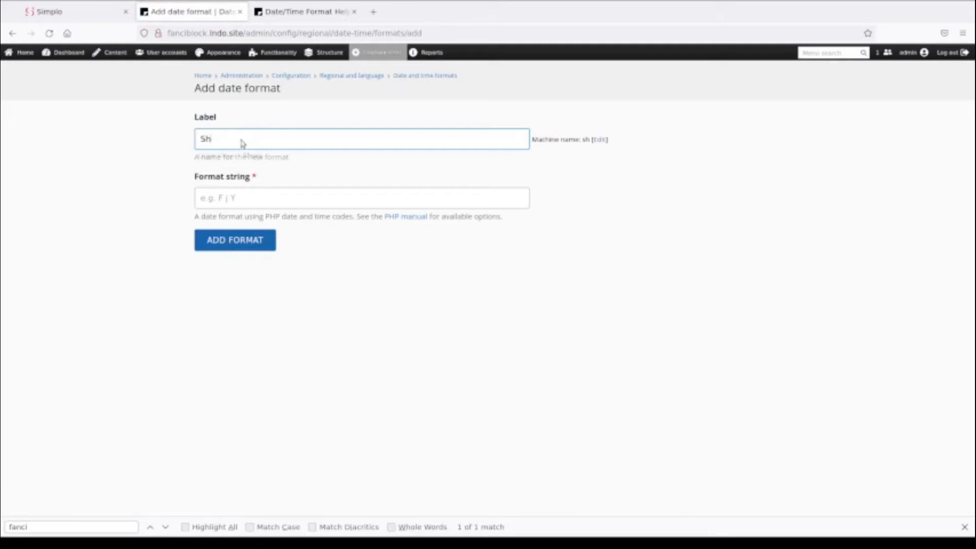
type("ort Date Only")
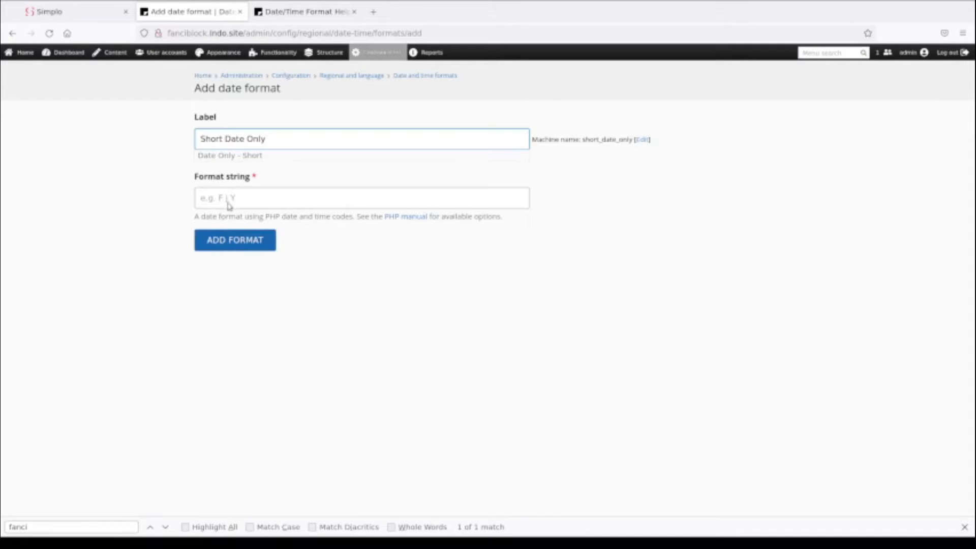
Open the linked PHP manual and examine its table of day, month and year format characters
left_click(405, 217)
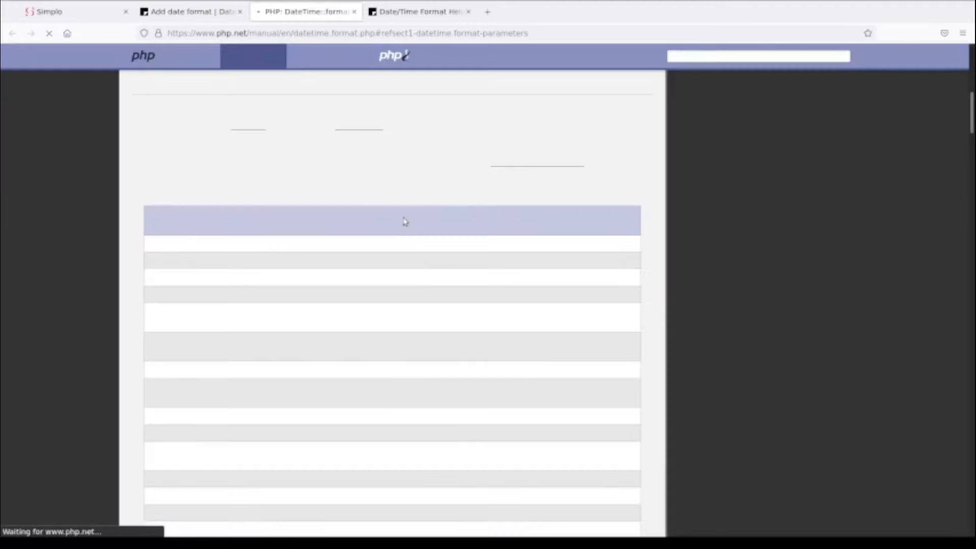
scroll(385, 248, "down", 2)
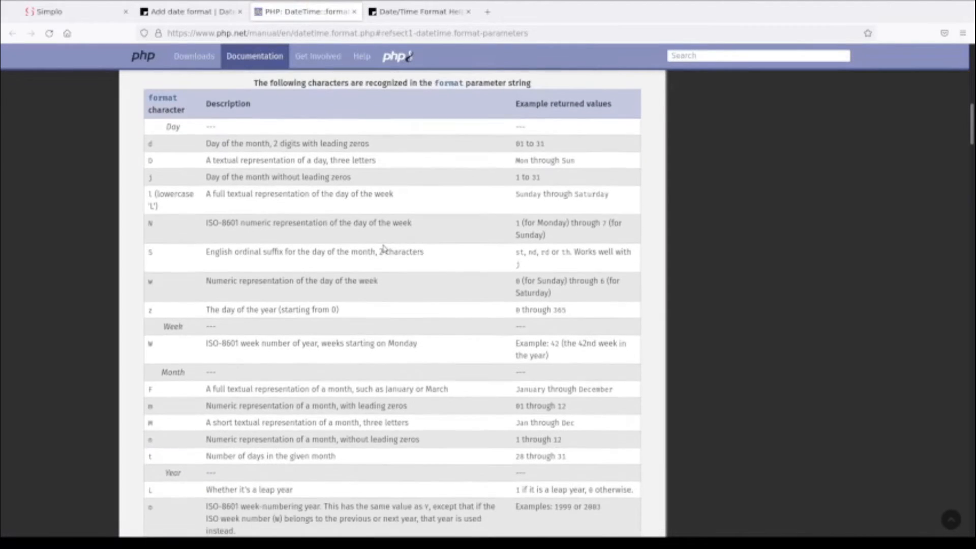
scroll(384, 249, "down", 2)
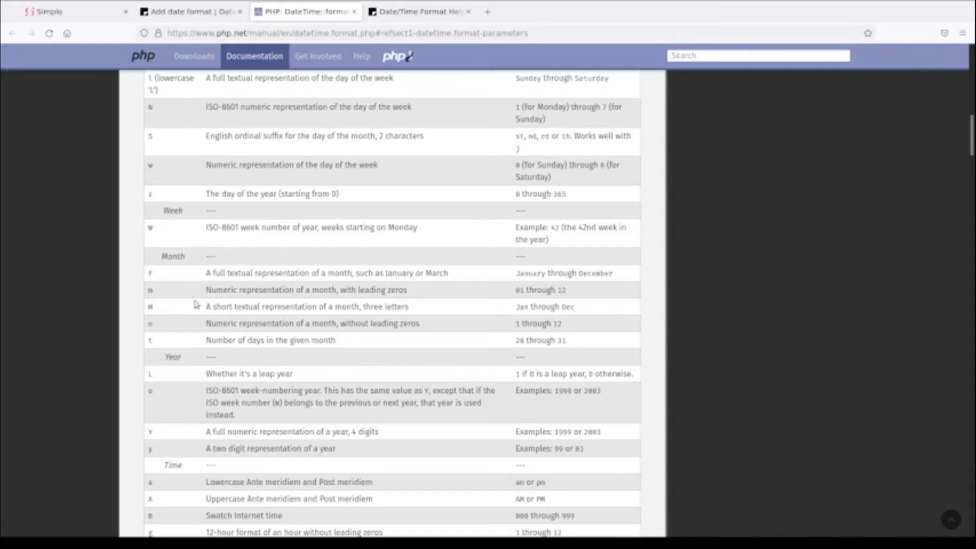
scroll(197, 304, "down", 3)
scroll(196, 304, "up", 5)
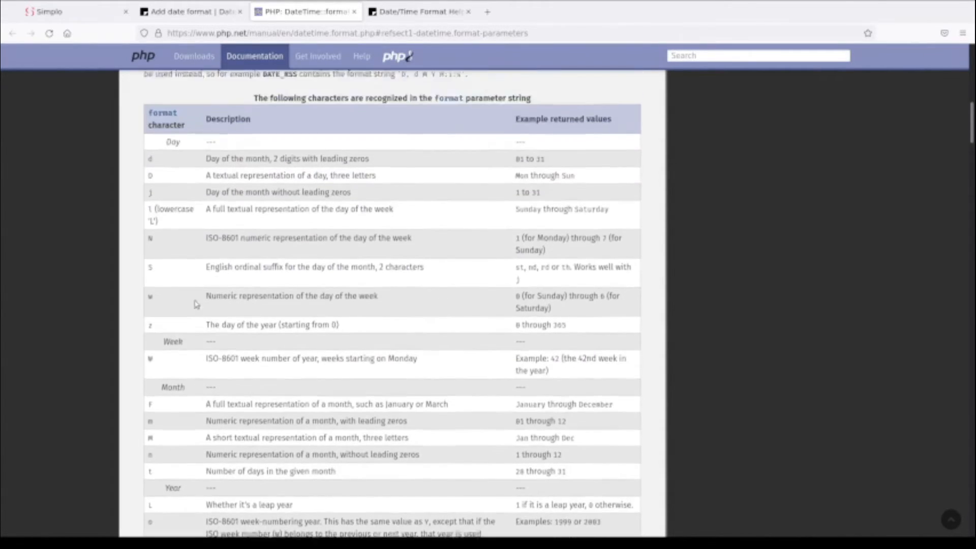
scroll(197, 304, "up", 3)
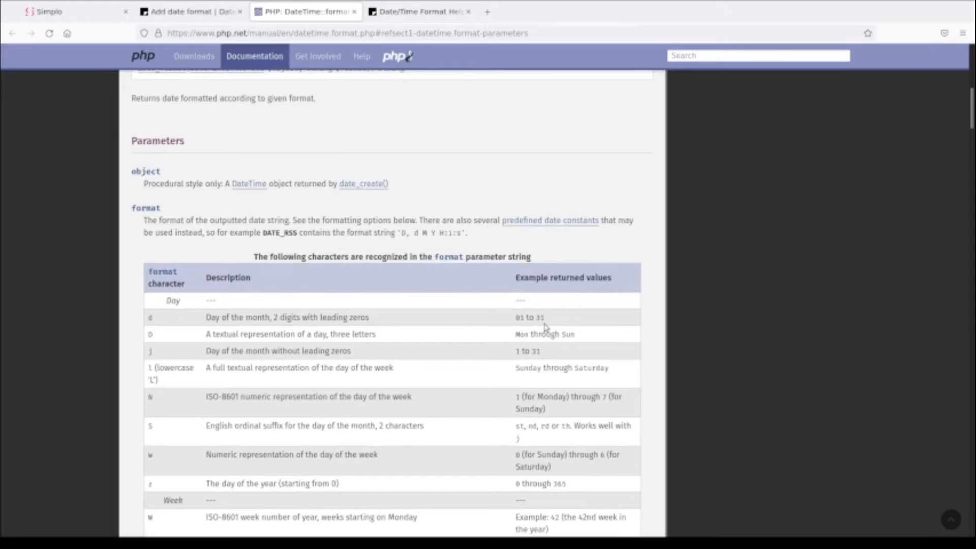
scroll(422, 328, "down", 1)
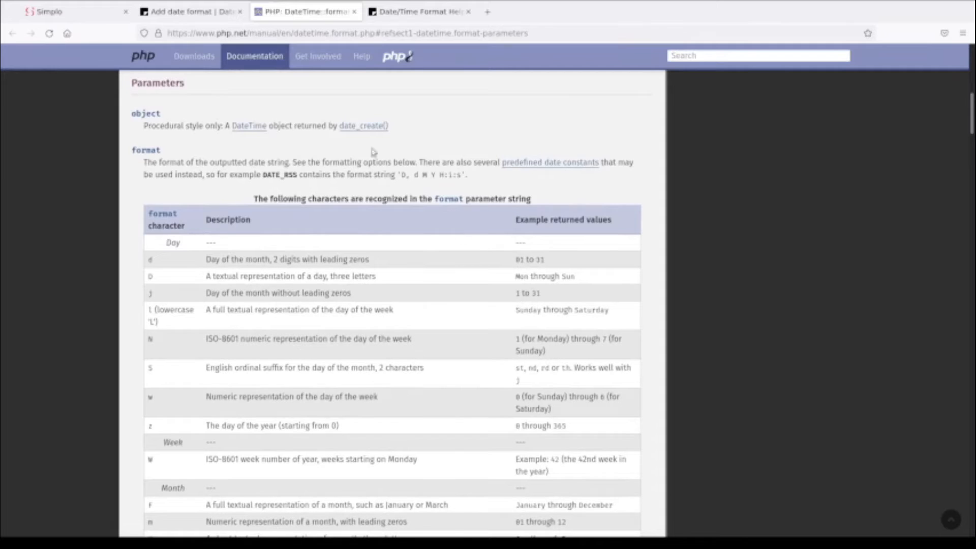
Set the new format's string to "M j, Y", consulting the PHP manual for the year character, and add the format
left_click(214, 12)
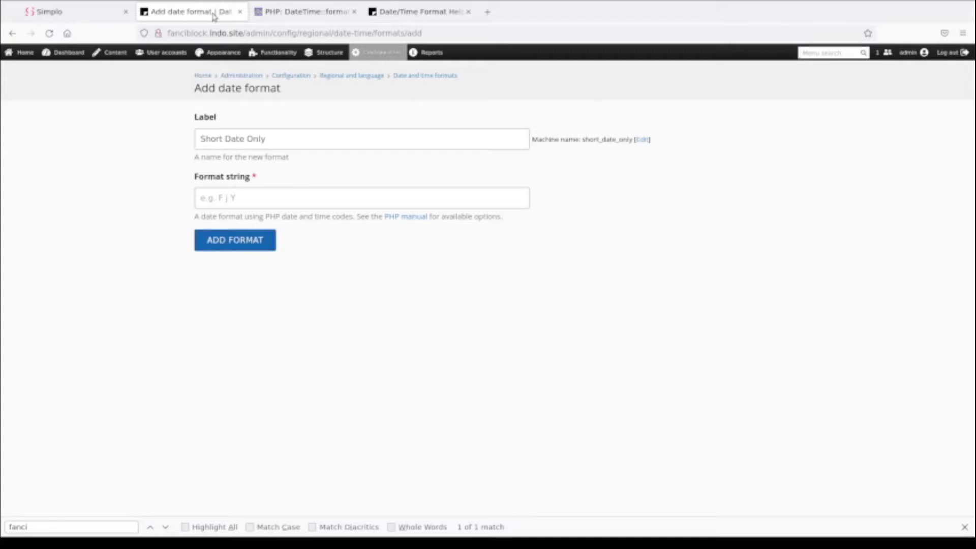
left_click(219, 198)
type("M")
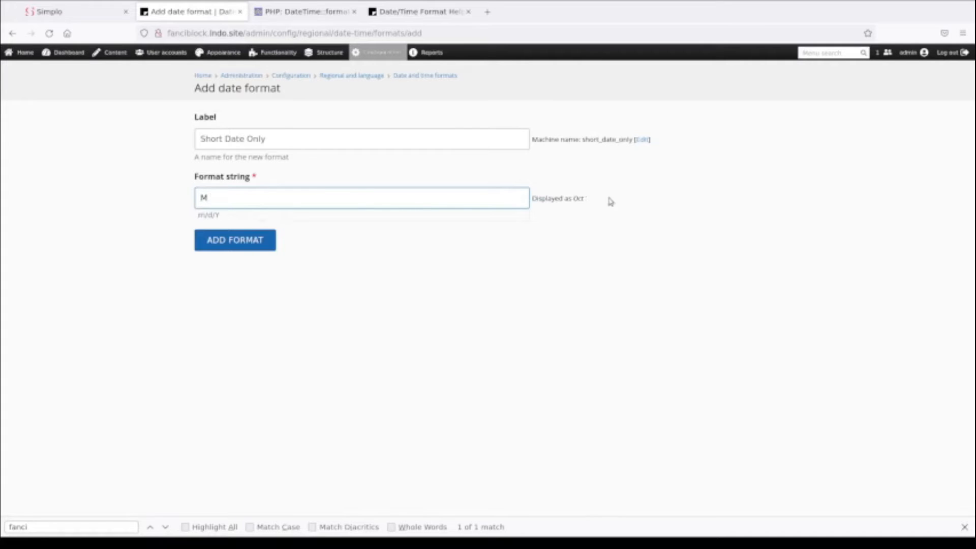
left_click(224, 201)
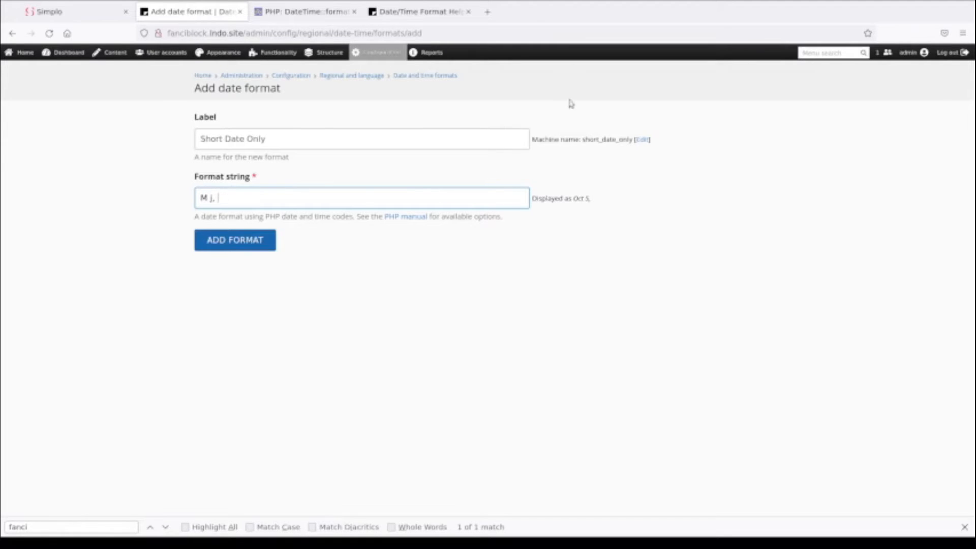
left_click(290, 11)
scroll(342, 327, "down", 5)
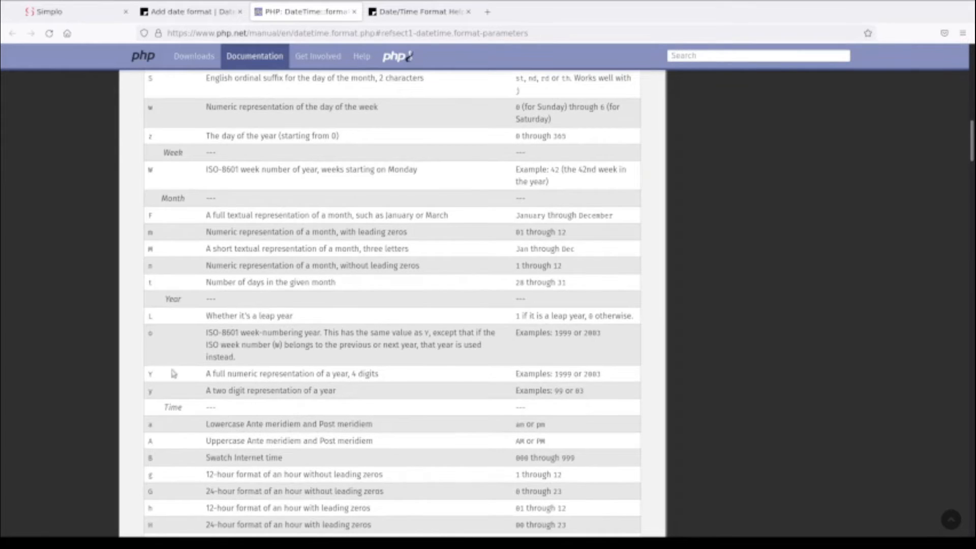
left_click(200, 14)
type("Y")
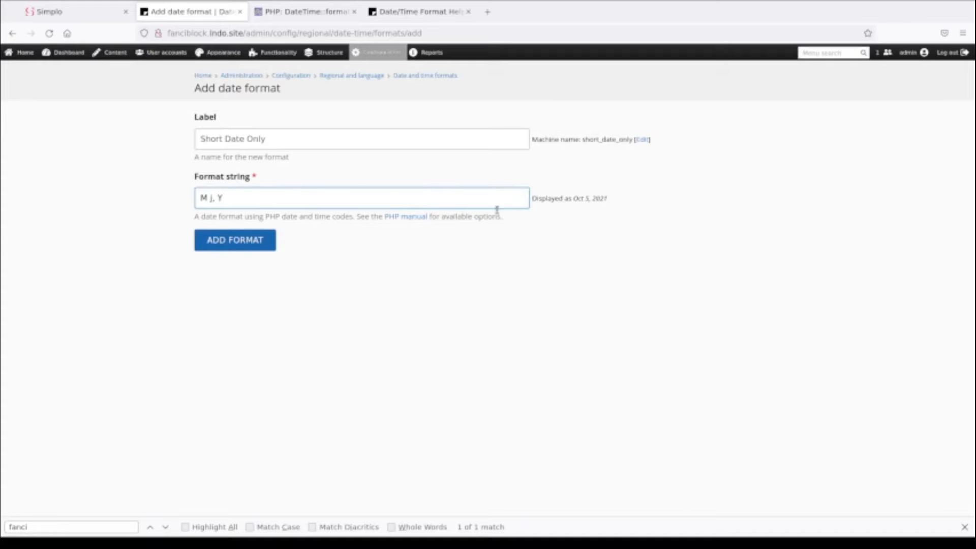
left_click(237, 245)
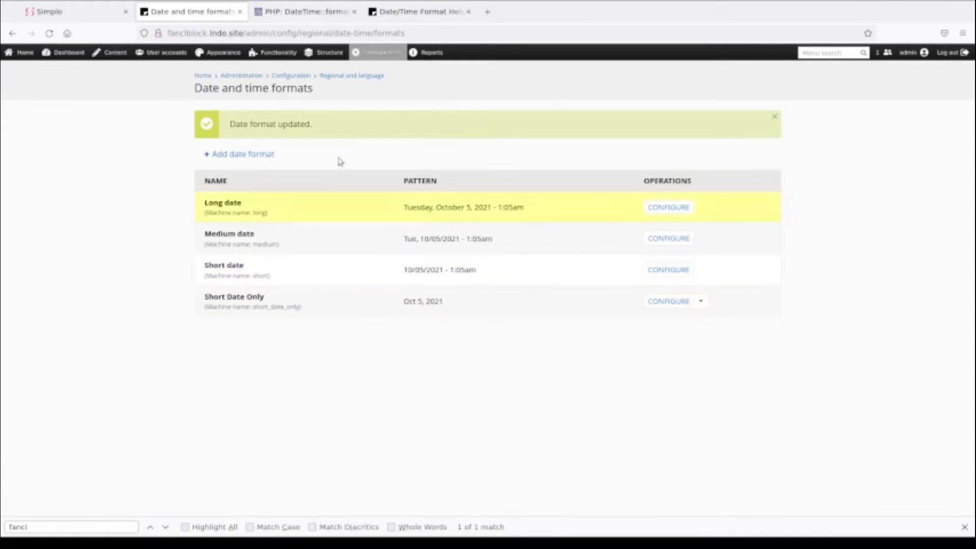
Filter the site's module list by "Date" and mark the Date/Time Format Help module for enabling
mouse_move(280, 56)
left_click(274, 71)
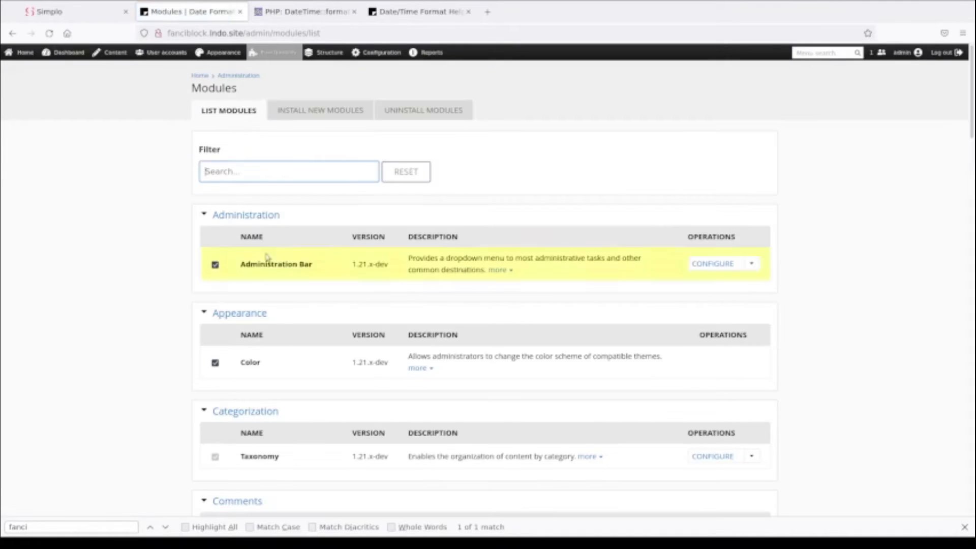
type("Date")
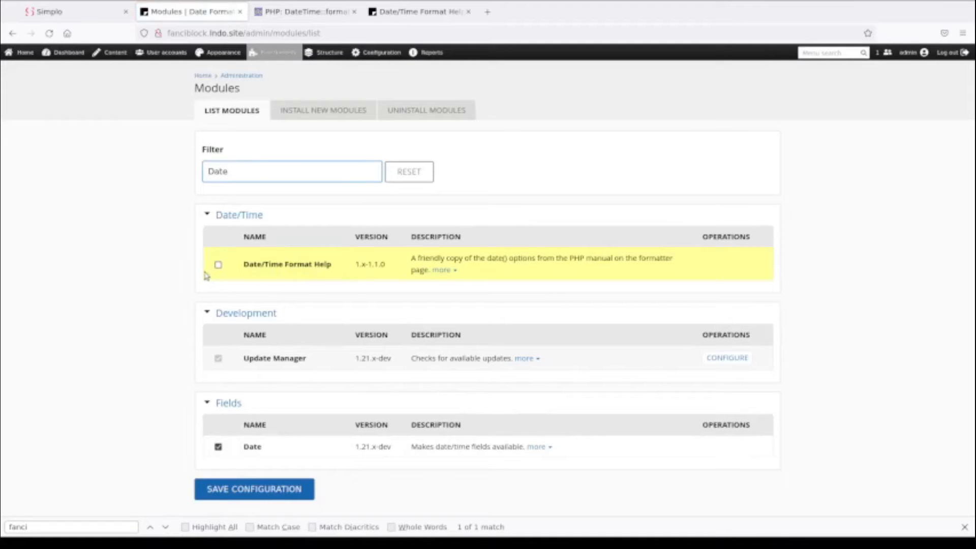
left_click(218, 265)
Review the Date/Time Format Help project page on backdropcms.org, including its documentation, installation, maintainers and license sections
left_click(409, 14)
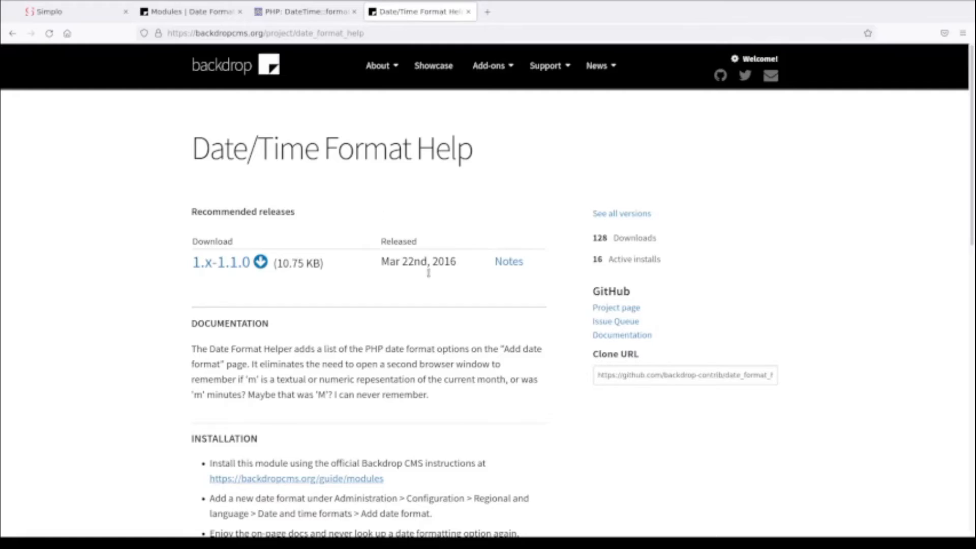
scroll(555, 395, "down", 5)
scroll(555, 395, "up", 5)
scroll(556, 398, "down", 10)
scroll(558, 393, "up", 2)
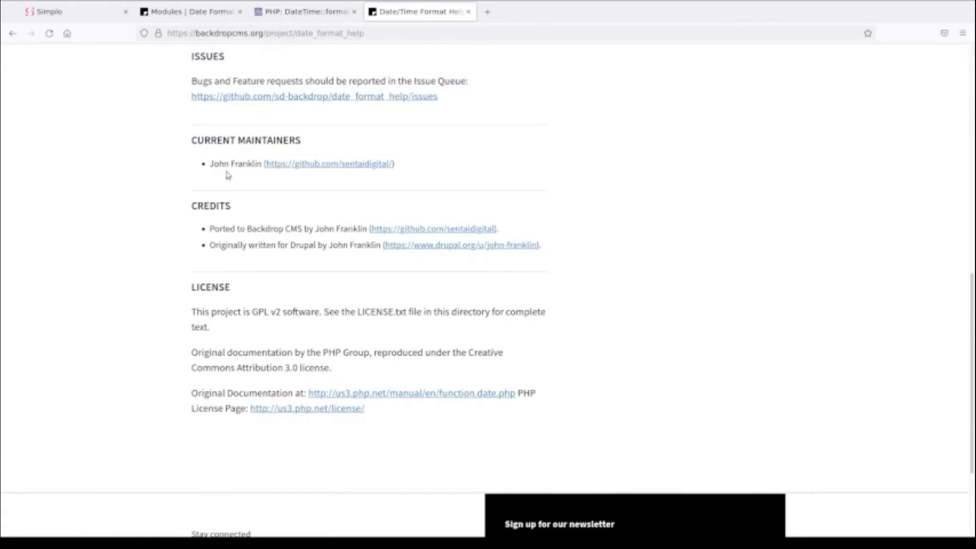
scroll(494, 337, "up", 8)
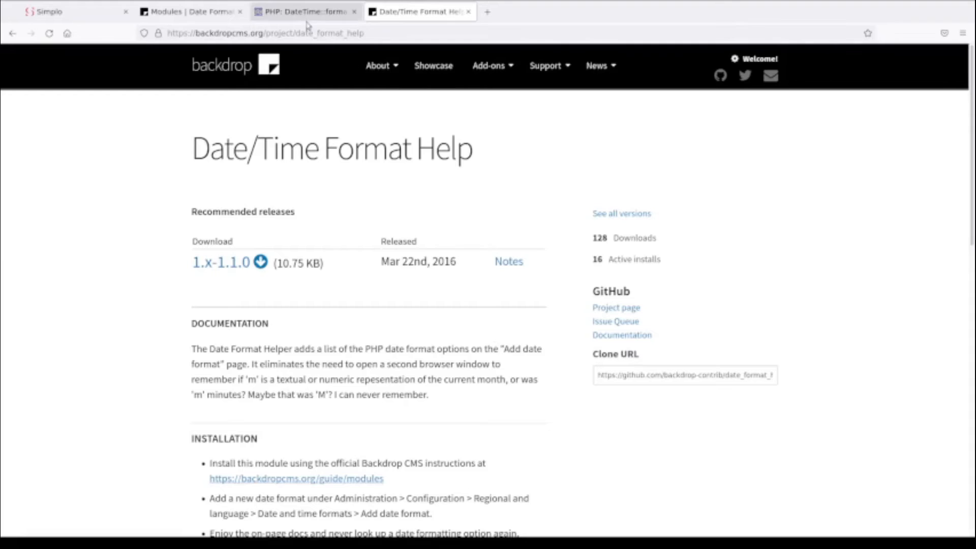
Return to the site's module list and save the configuration with Date/Time Format Help enabled
left_click(215, 15)
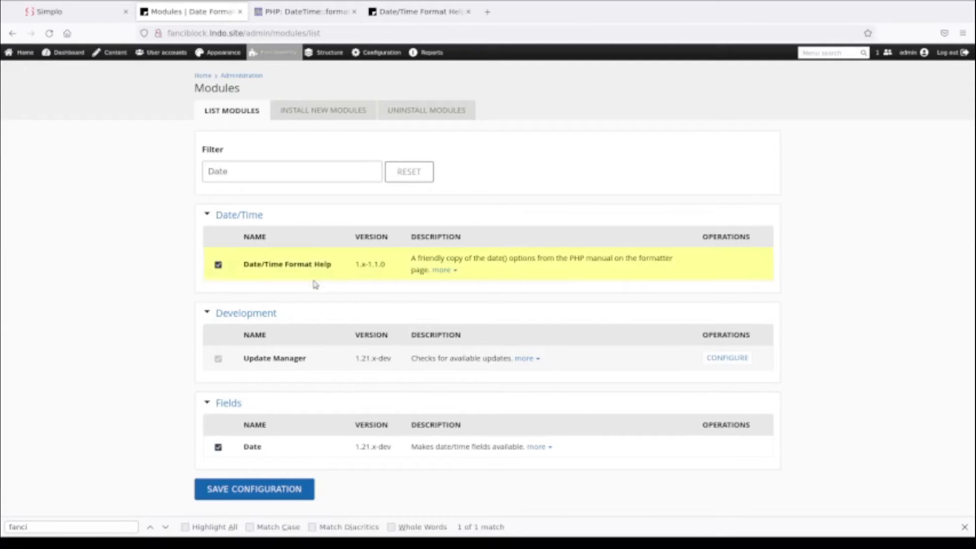
left_click(260, 491)
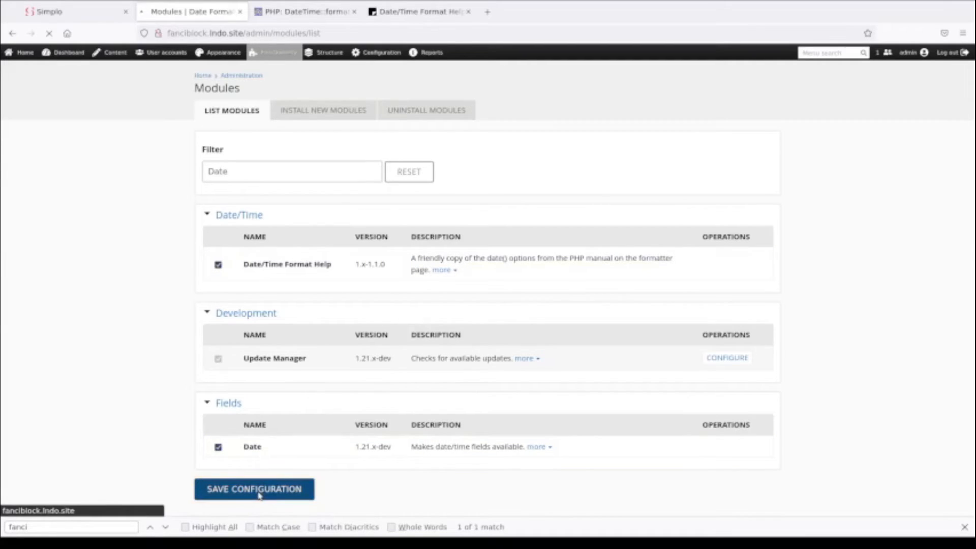
Open the form for adding a date format and examine the day, week, month and year format characters listed beneath it
mouse_move(327, 59)
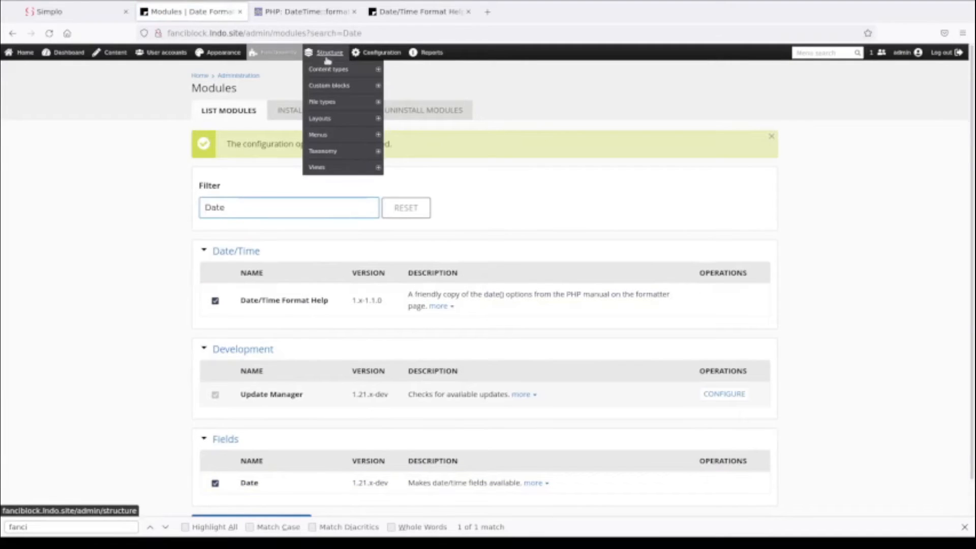
mouse_move(382, 50)
mouse_move(377, 85)
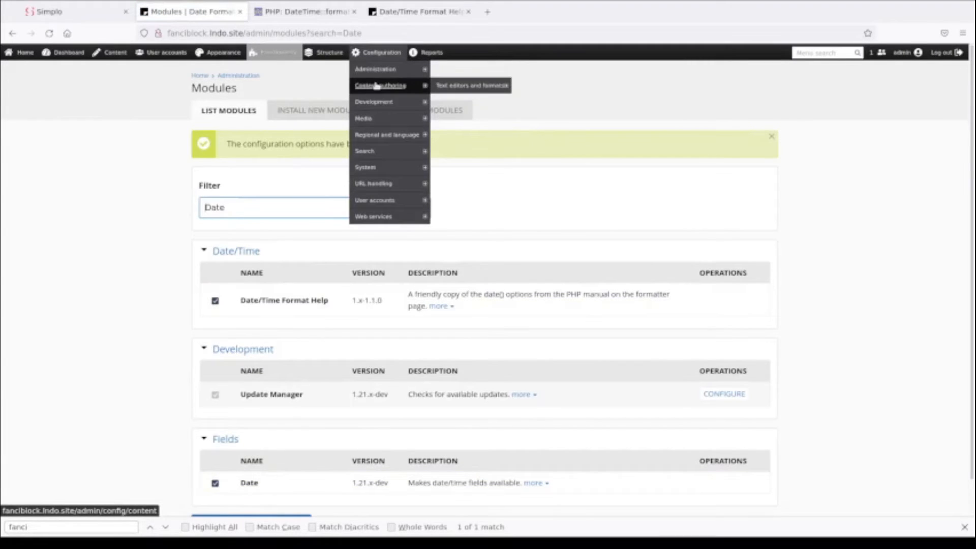
mouse_move(368, 134)
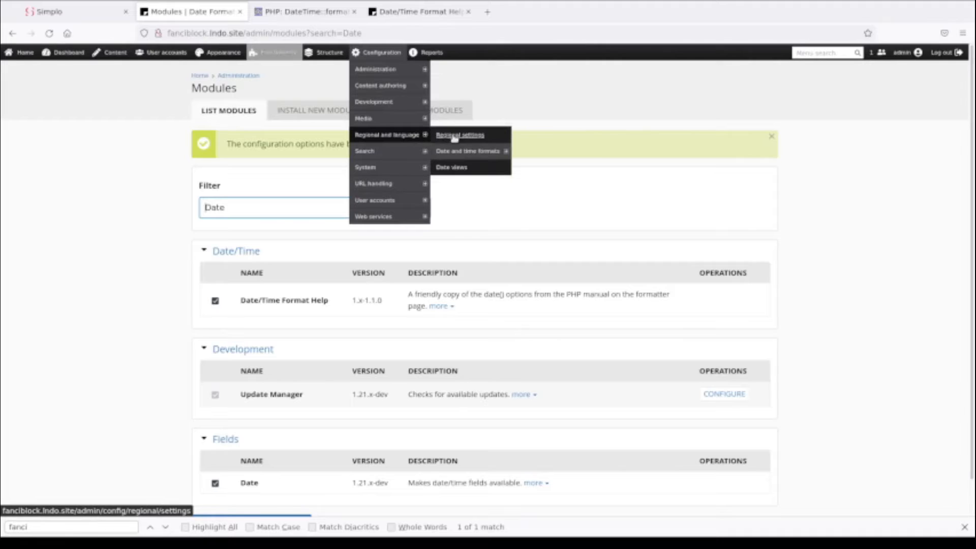
mouse_move(456, 153)
left_click(539, 152)
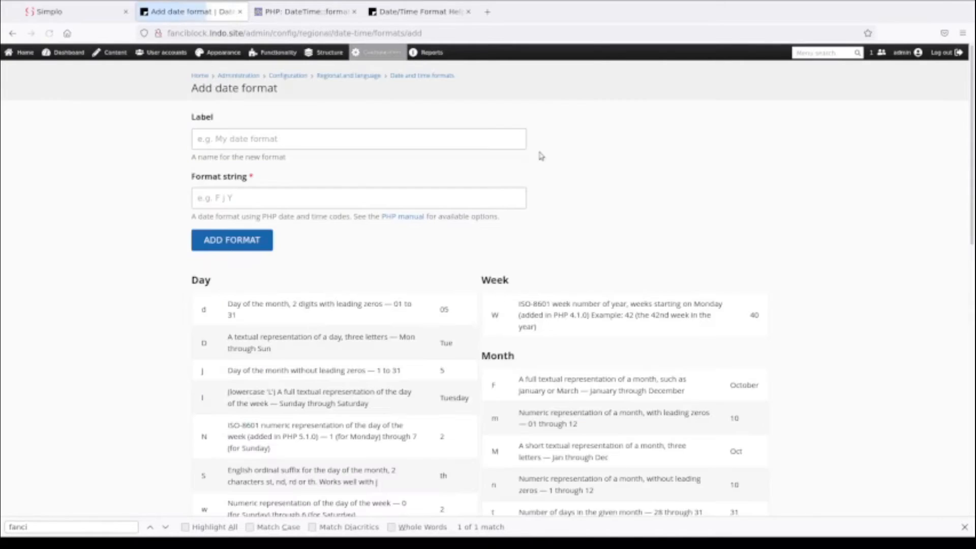
scroll(501, 401, "down", 2)
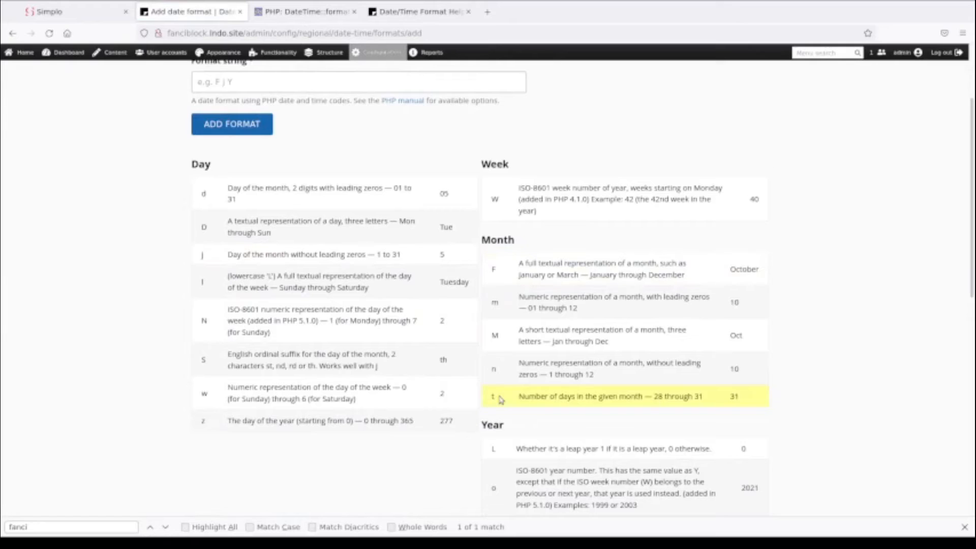
scroll(501, 400, "up", 2)
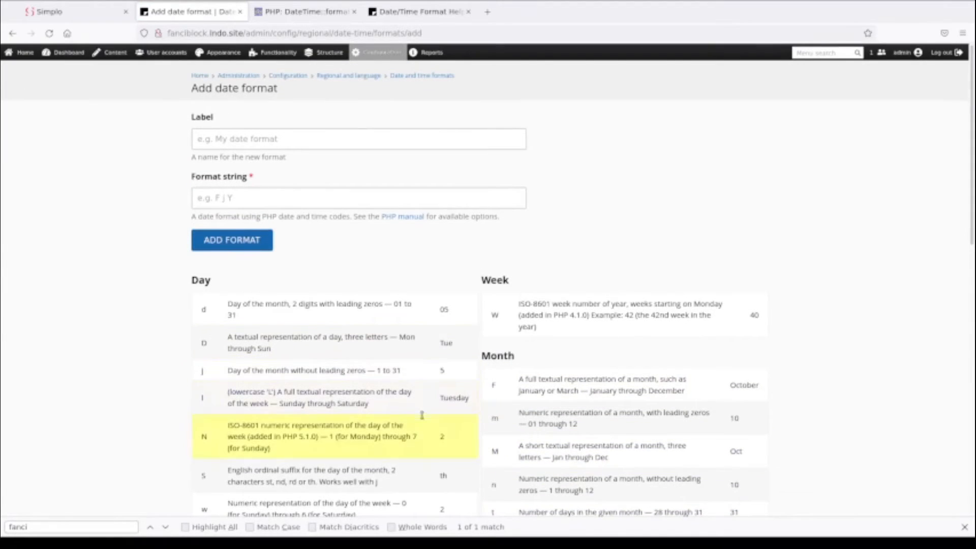
scroll(417, 407, "down", 2)
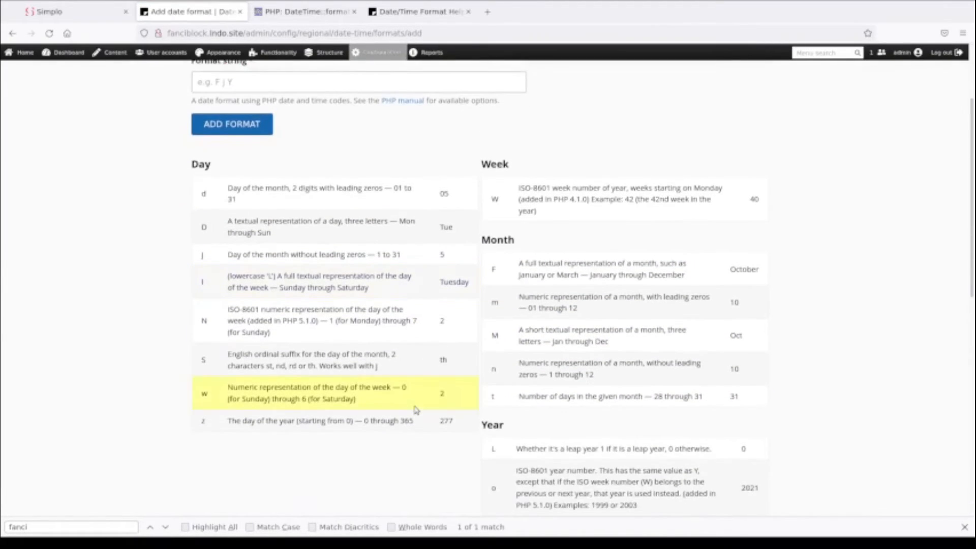
scroll(425, 389, "up", 1)
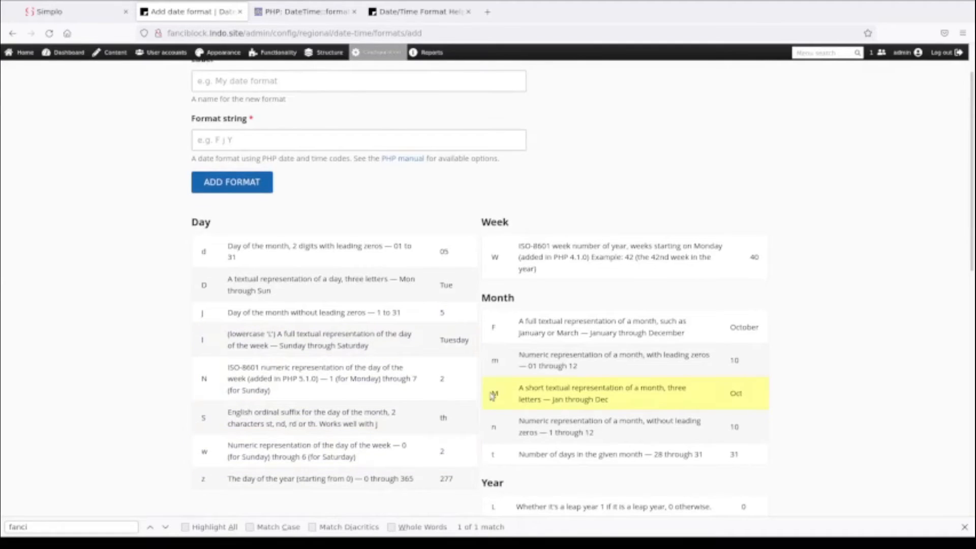
Enter "F d, y" as the new date format's format string, consulting the month, day and year characters, and submit the form
scroll(488, 391, "up", 1)
left_click(219, 198)
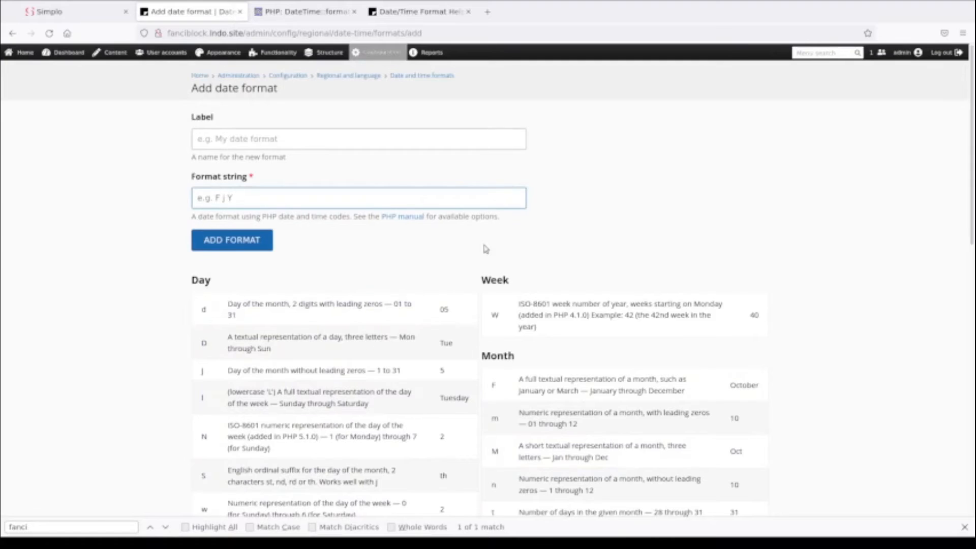
scroll(455, 317, "down", 3)
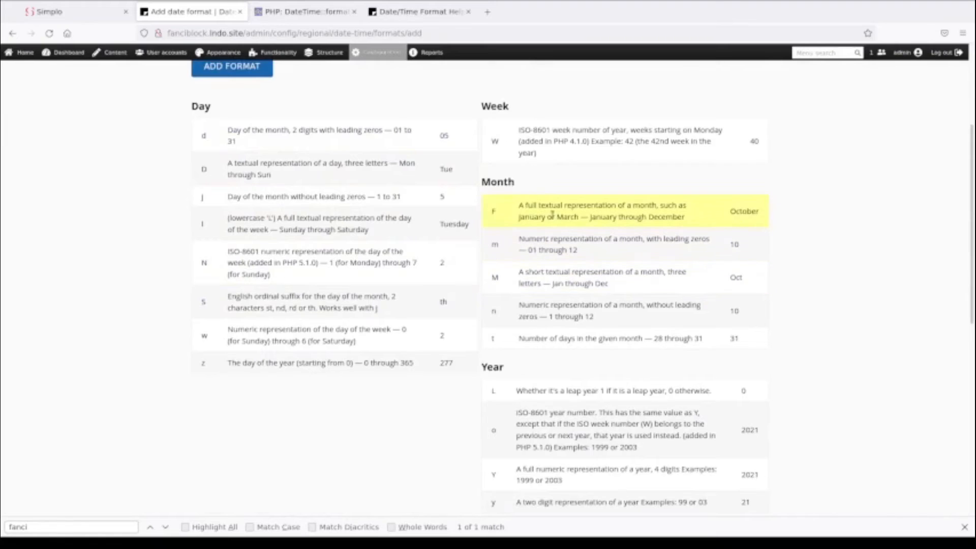
scroll(305, 211, "up", 3)
left_click(234, 201)
type("F")
scroll(633, 343, "down", 3)
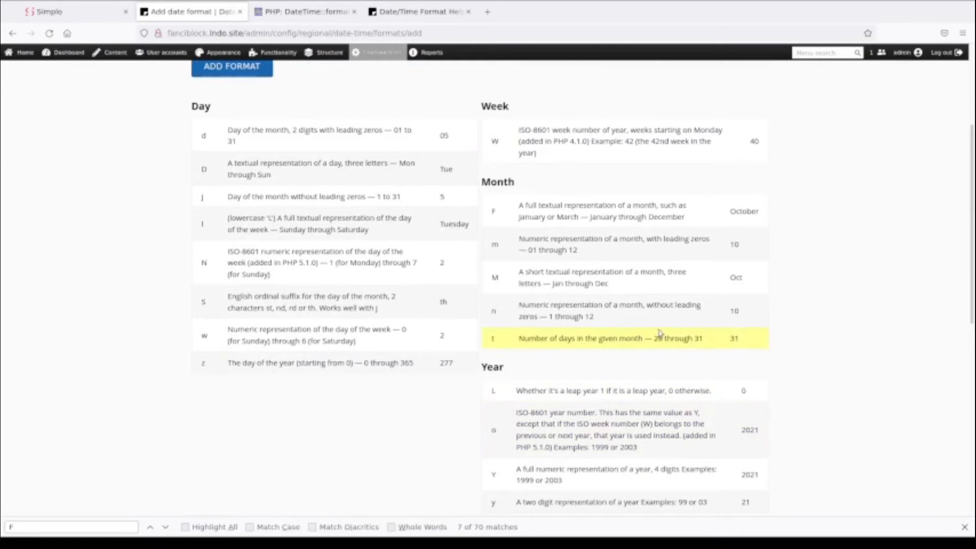
scroll(233, 234, "up", 2)
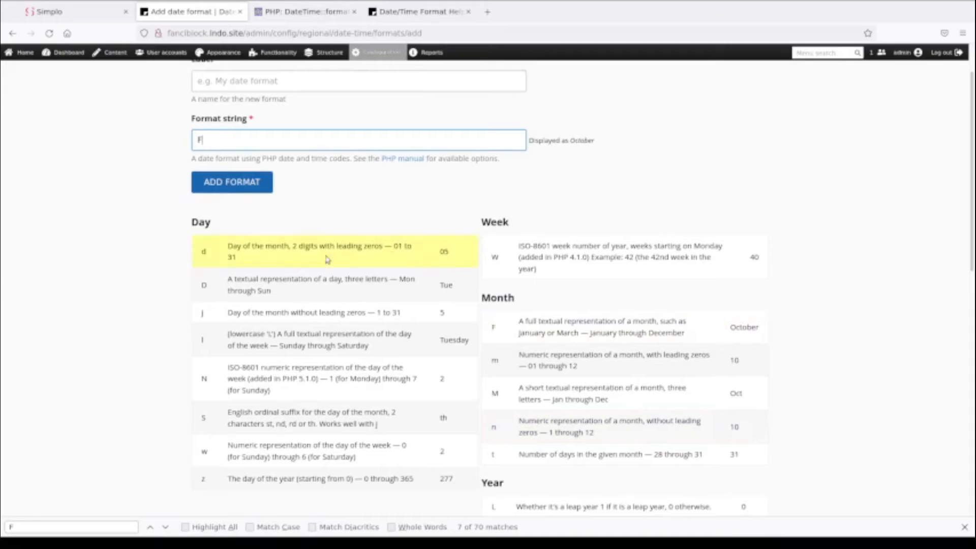
type("d,")
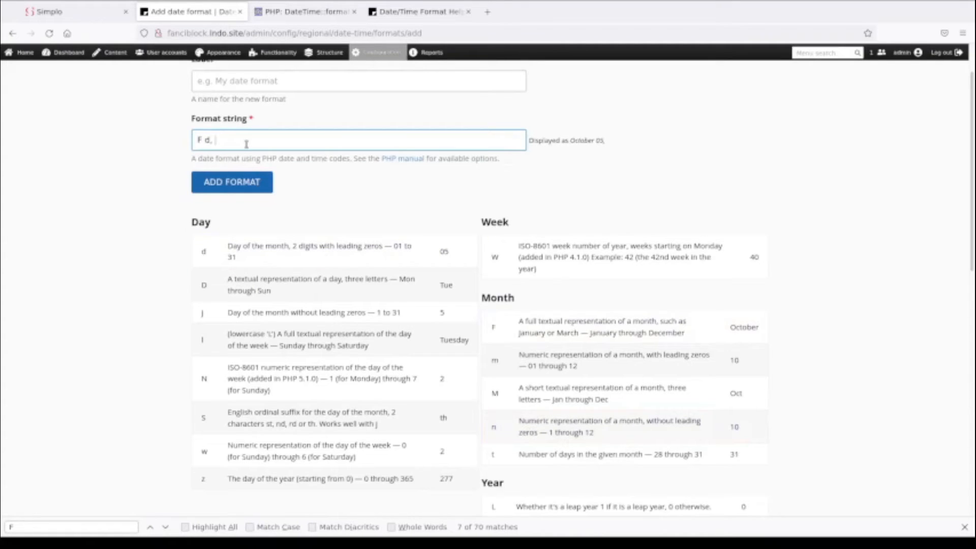
scroll(503, 389, "down", 4)
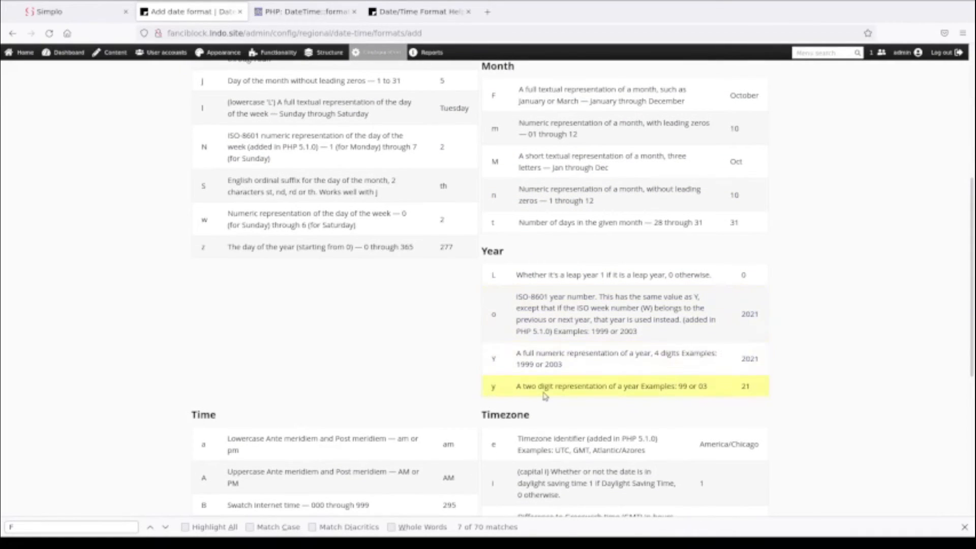
scroll(544, 396, "up", 5)
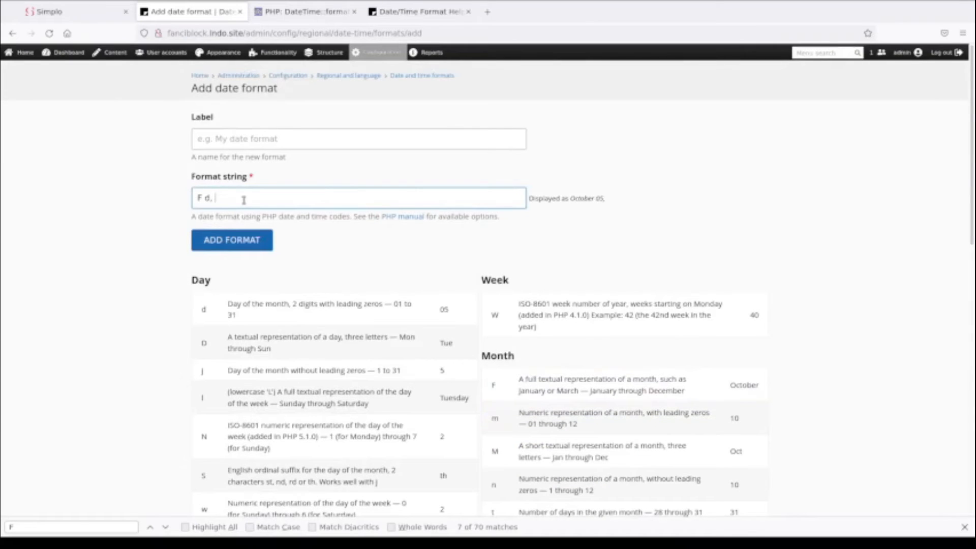
left_click(247, 238)
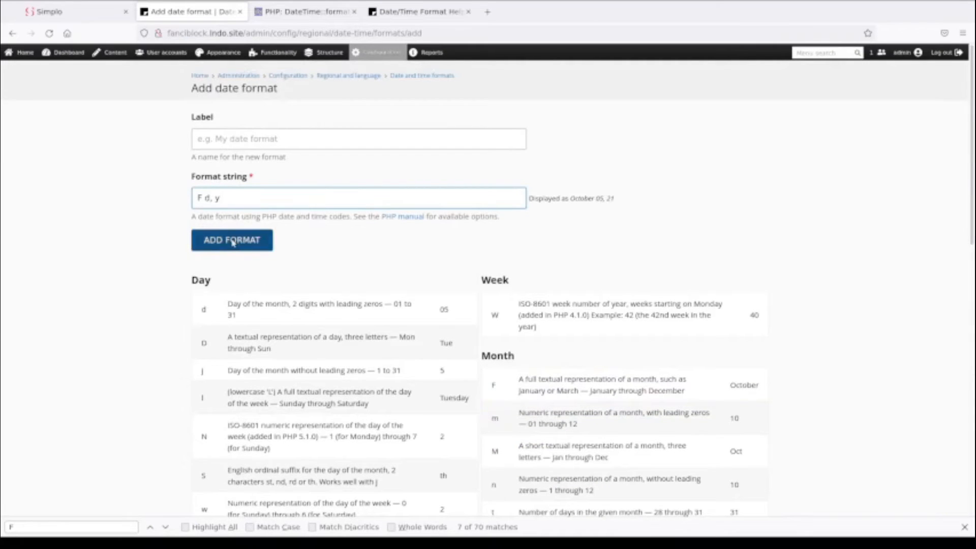
Label the format "Custom Date - Long Month", give it the machine-readable name date_only_long_month, and add it
left_click(240, 175)
type("Custom Date - Long Mno")
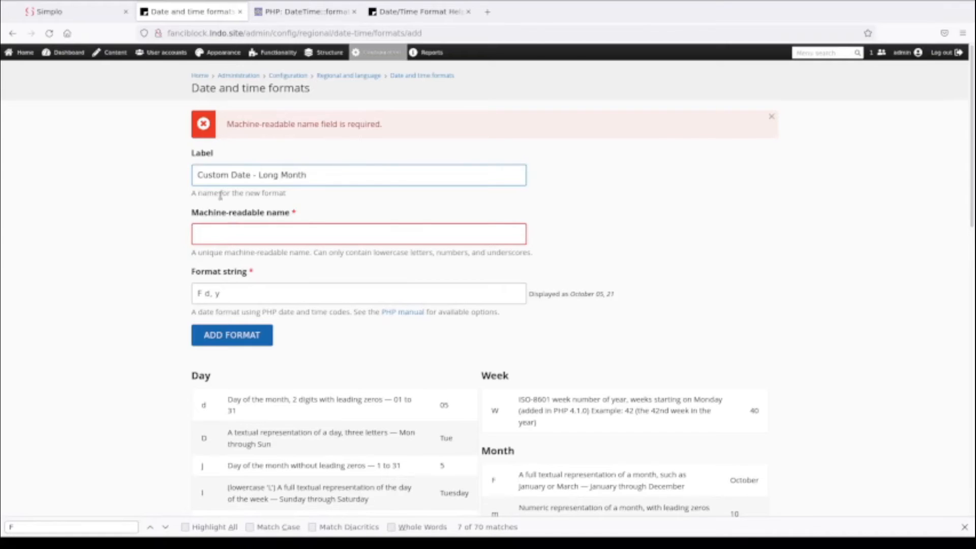
left_click(224, 227)
type("long_month")
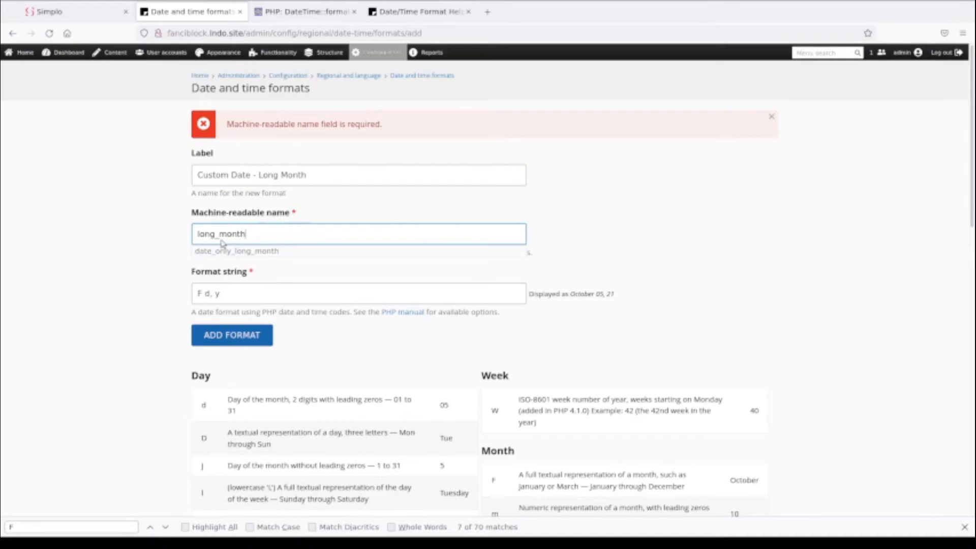
left_click(251, 251)
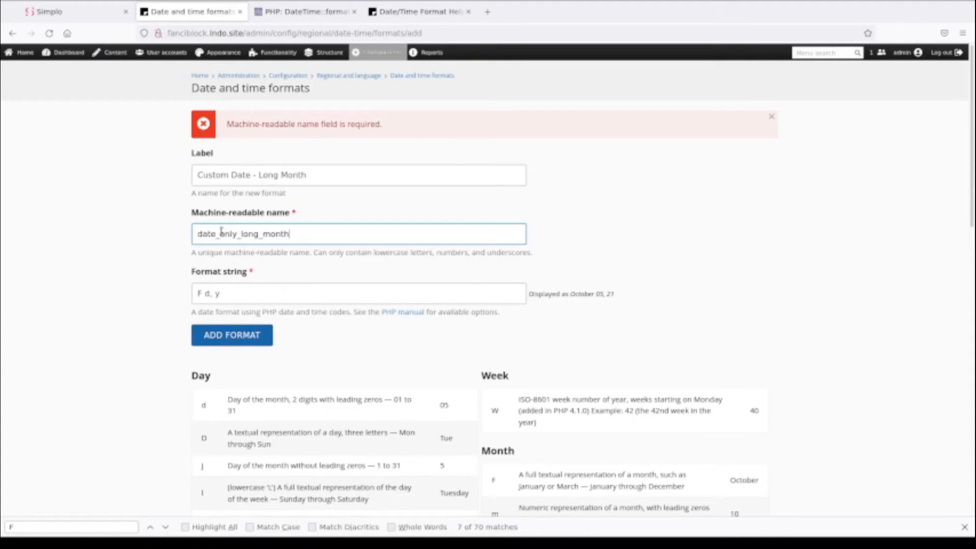
left_click(236, 337)
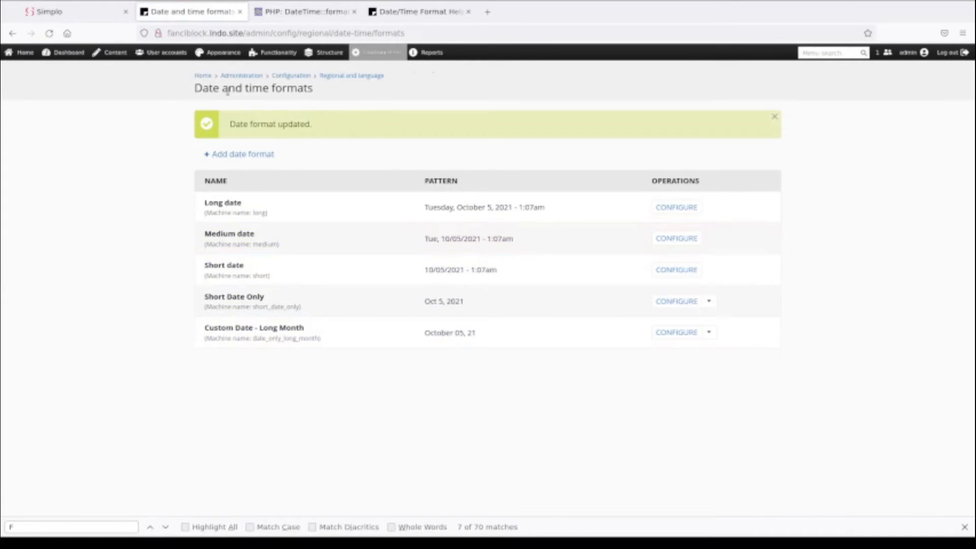
Return to the site's home page and open the display settings of the Post content type
left_click(203, 76)
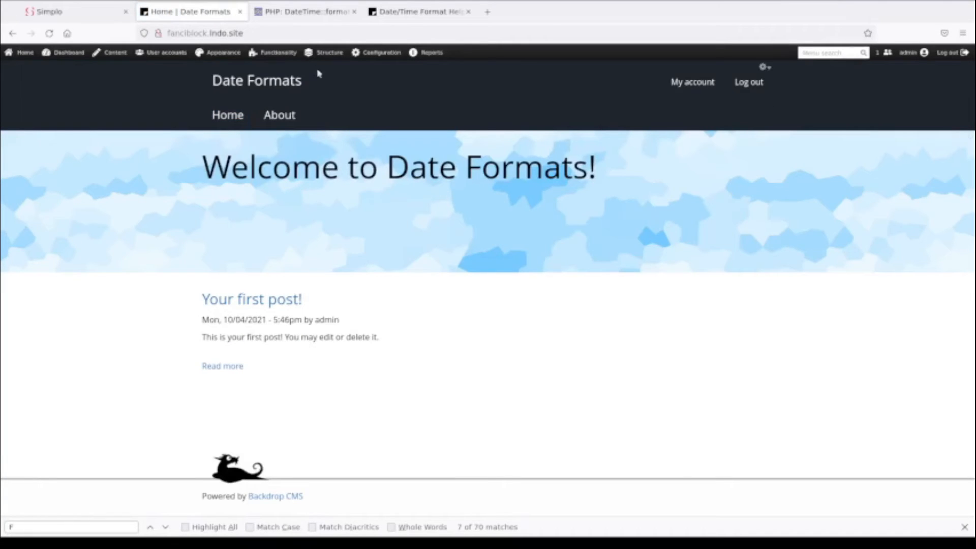
mouse_move(324, 55)
mouse_move(379, 53)
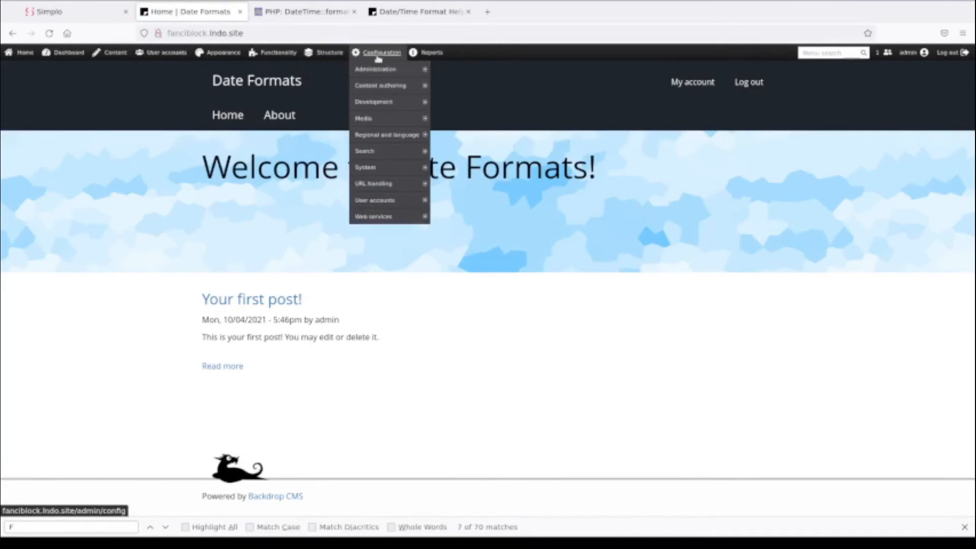
mouse_move(378, 97)
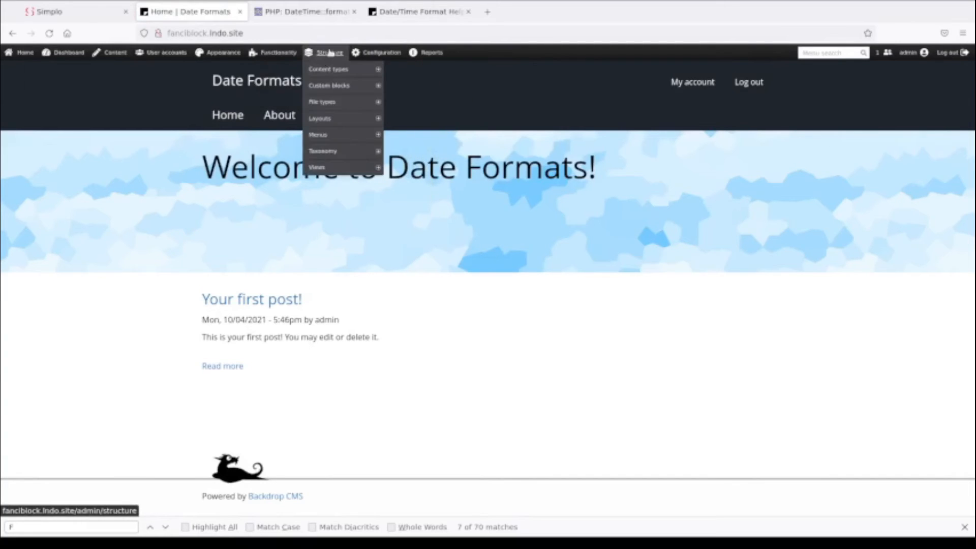
mouse_move(400, 119)
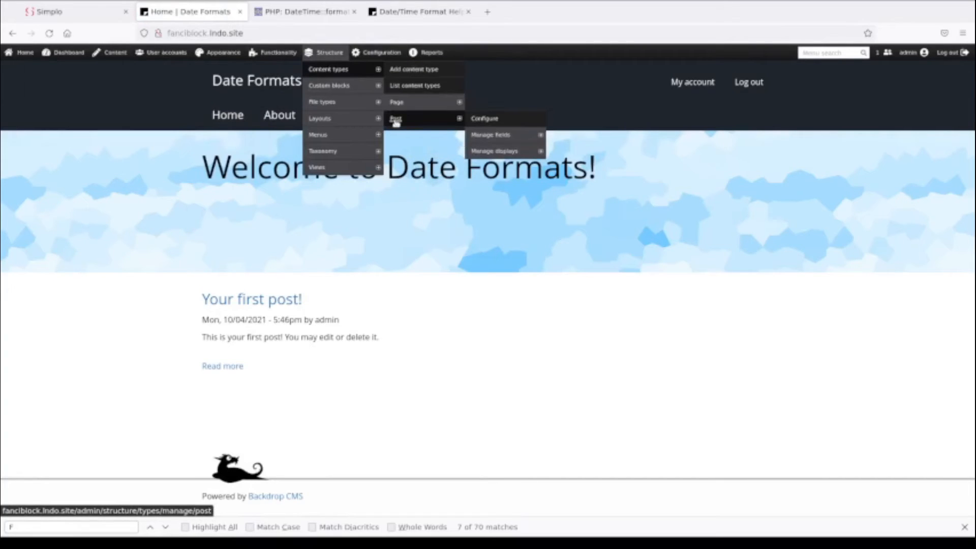
left_click(396, 120)
scroll(244, 386, "down", 3)
left_click(243, 402)
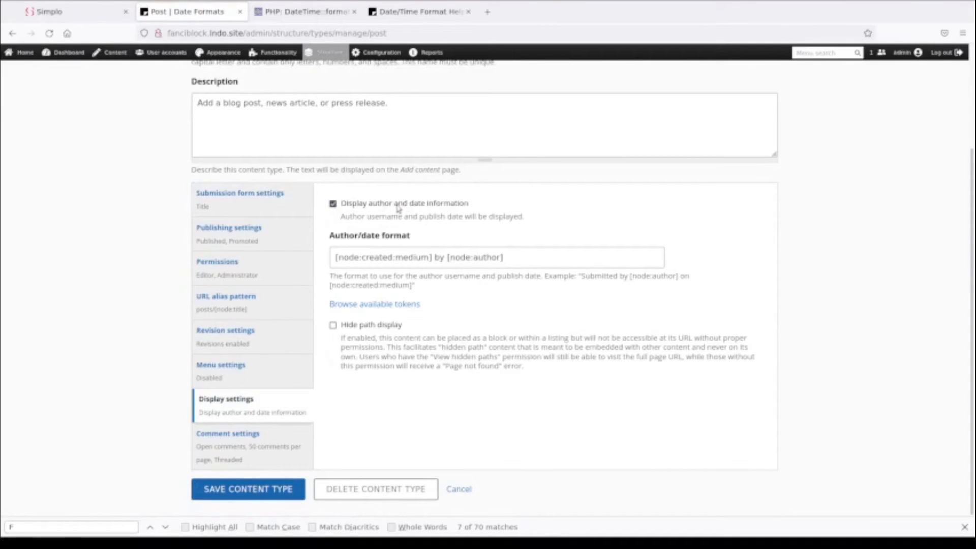
left_click(333, 204)
left_click(333, 204)
left_click_drag(335, 258, 433, 257)
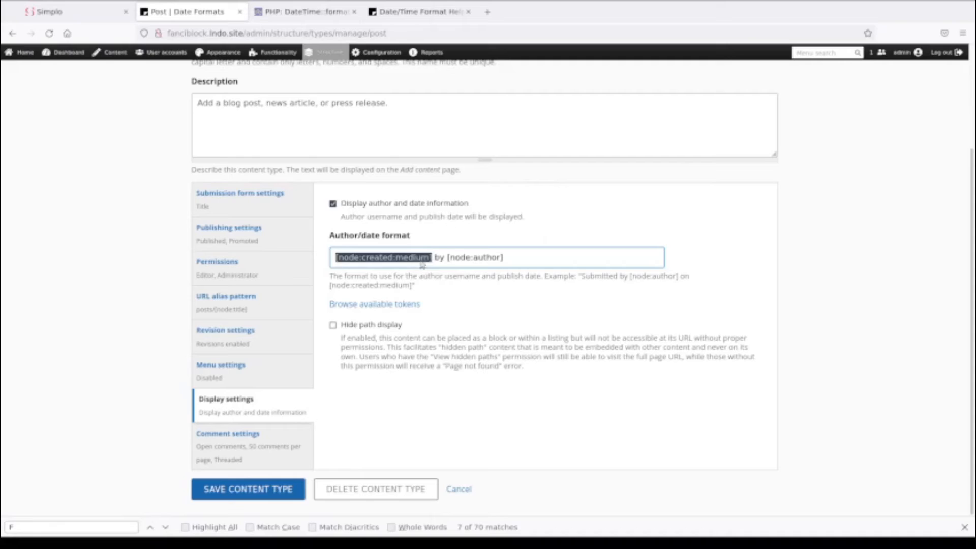
left_click(421, 262)
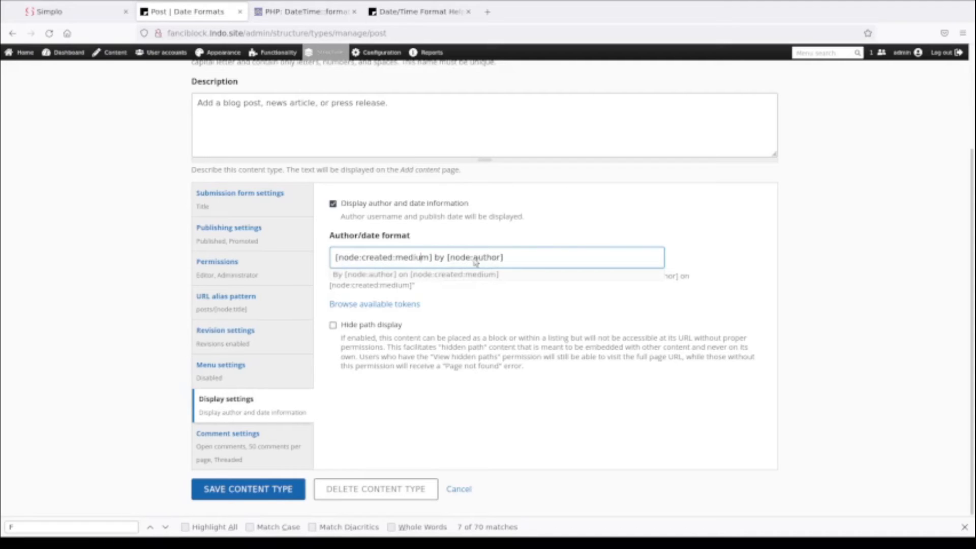
Replace the creation-date token in the Author/date format with [node:created:date_only_long_month], copied from the Date created group of the available content tokens
left_click(383, 304)
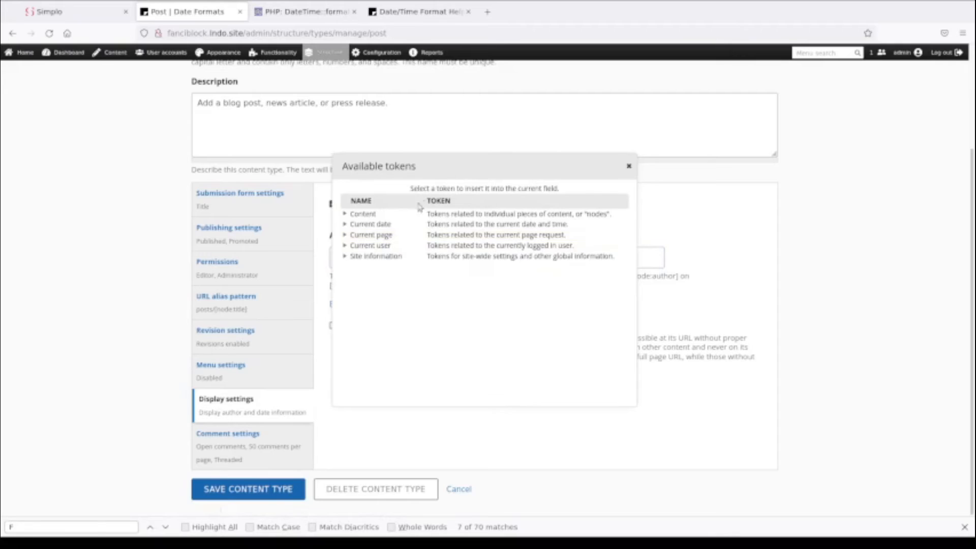
left_click(385, 214)
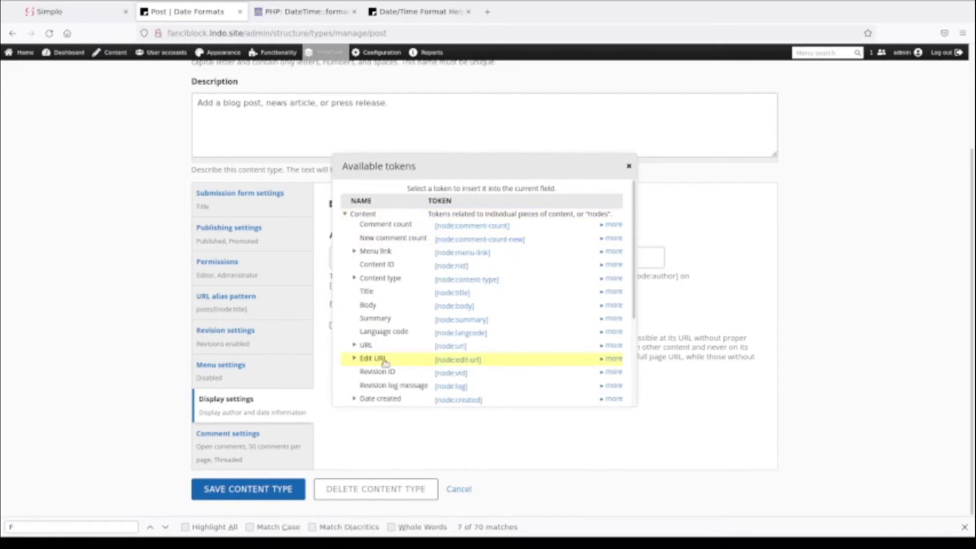
scroll(387, 305, "down", 3)
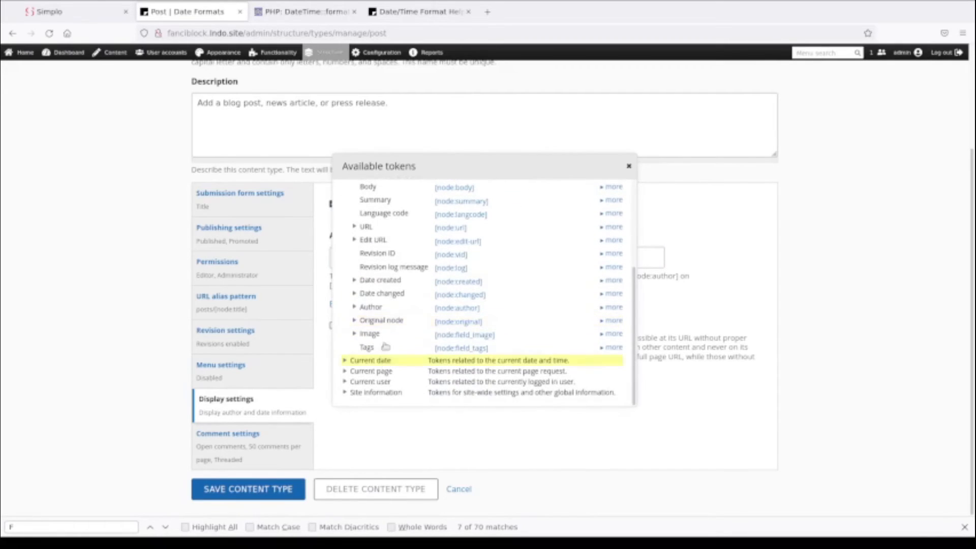
left_click(385, 280)
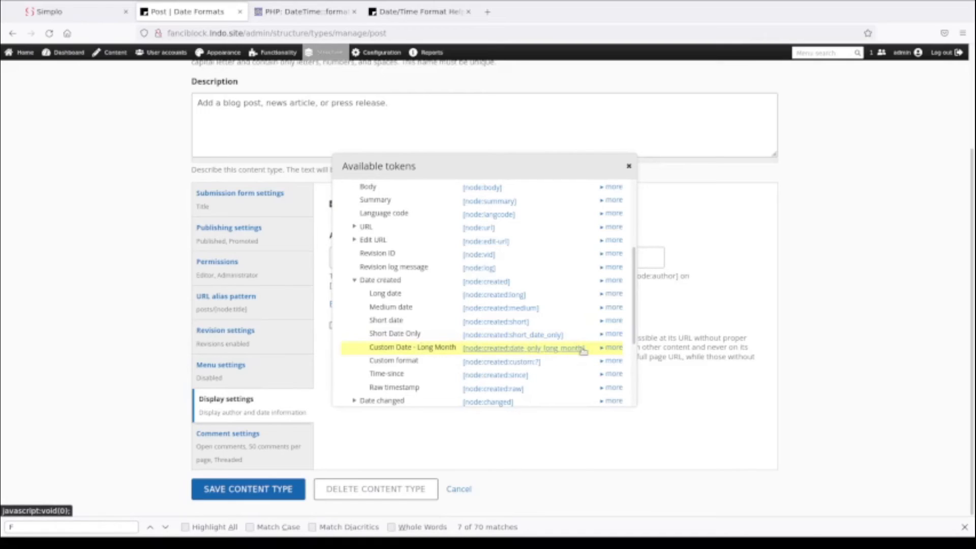
mouse_move(588, 352)
left_mouse_down()
mouse_move(554, 351)
mouse_move(586, 352)
left_mouse_up()
key("ctrl+c")
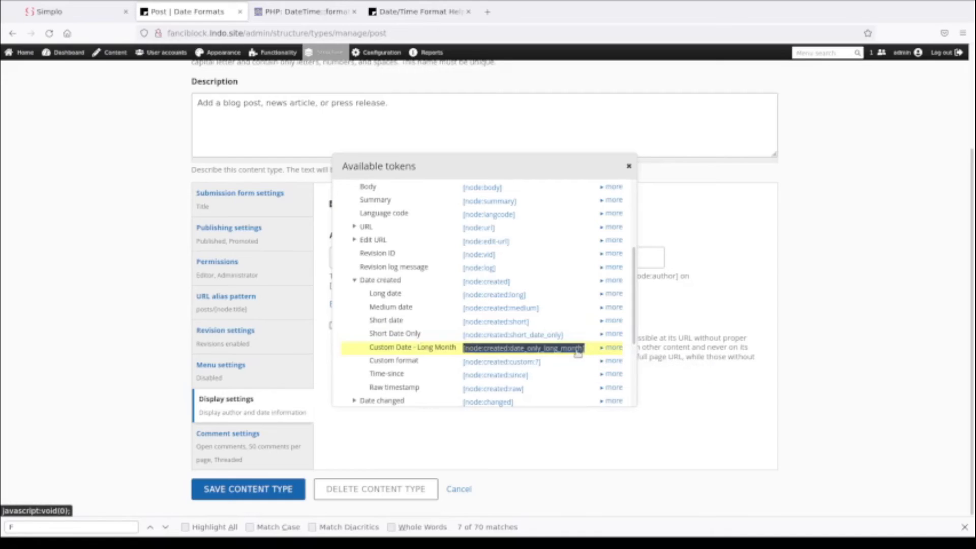
left_click(629, 166)
left_click_drag(432, 258, 335, 260)
key("ctrl+v")
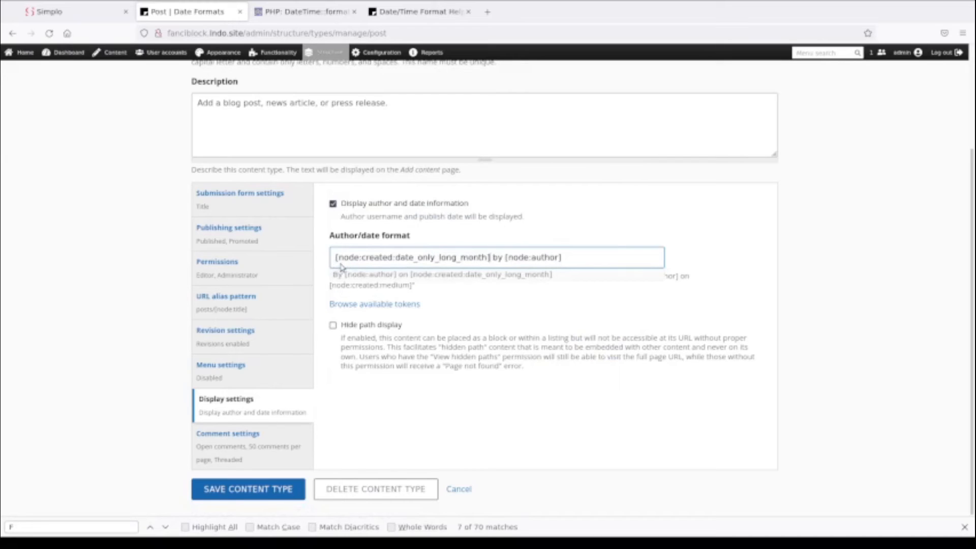
Insert "By [node:author] on" before the creation-date token in the Author/date format
left_click(337, 259)
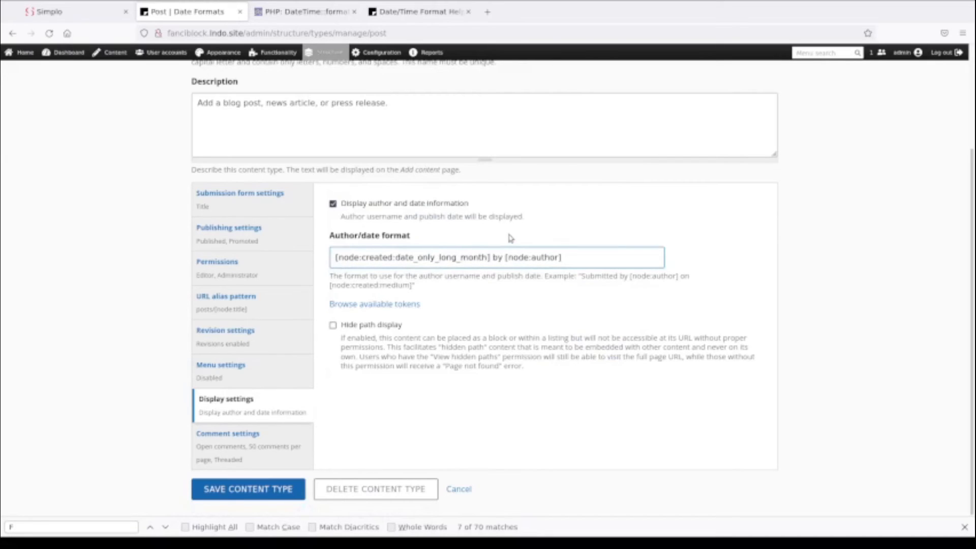
type("[")
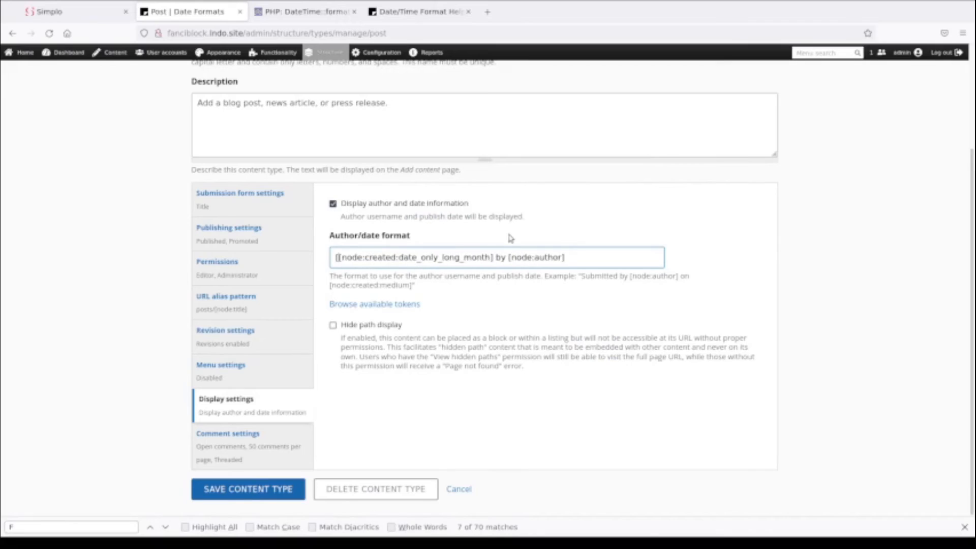
type("node:aut")
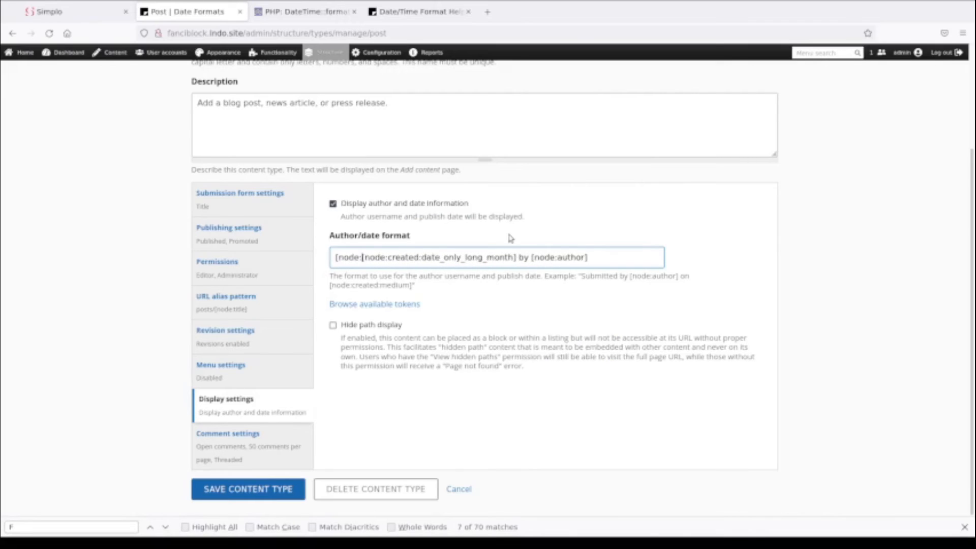
type("hor")
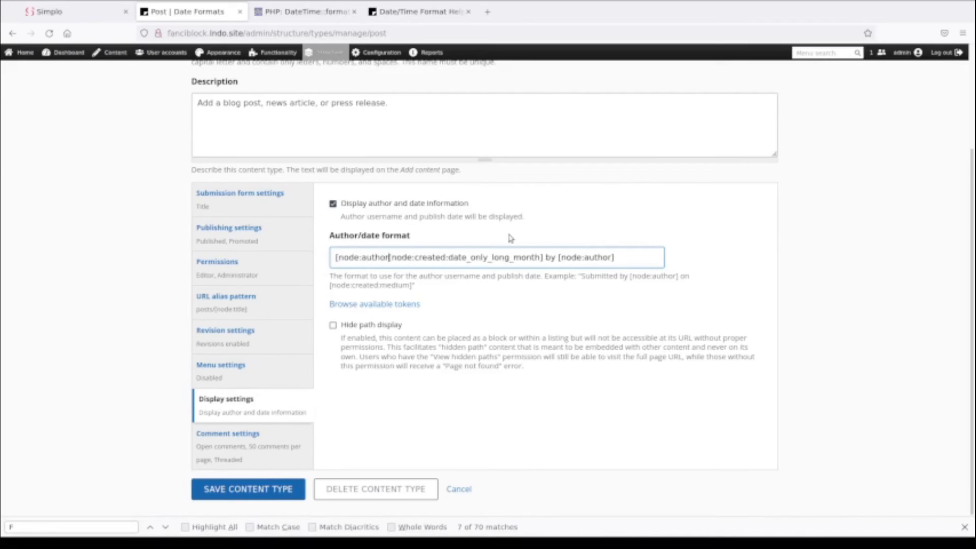
type("] ")
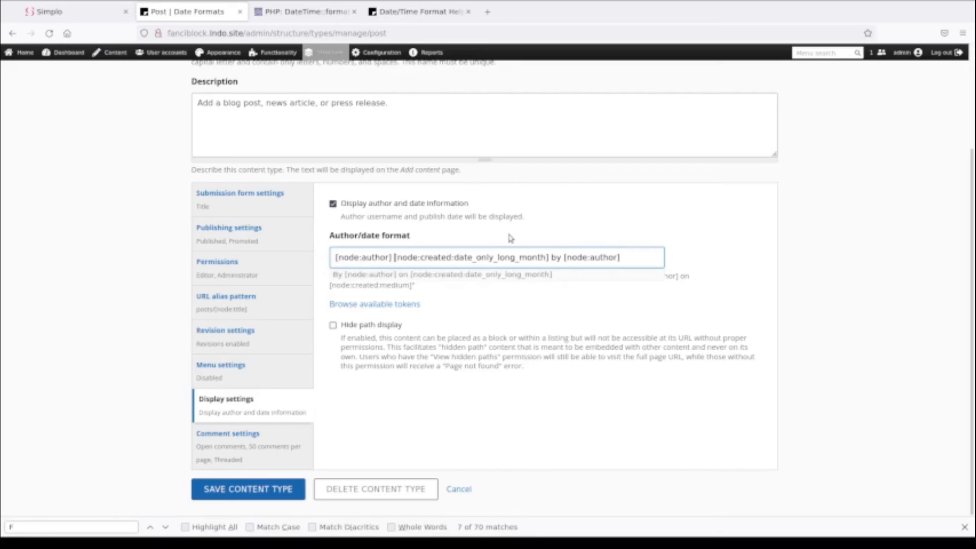
type("on")
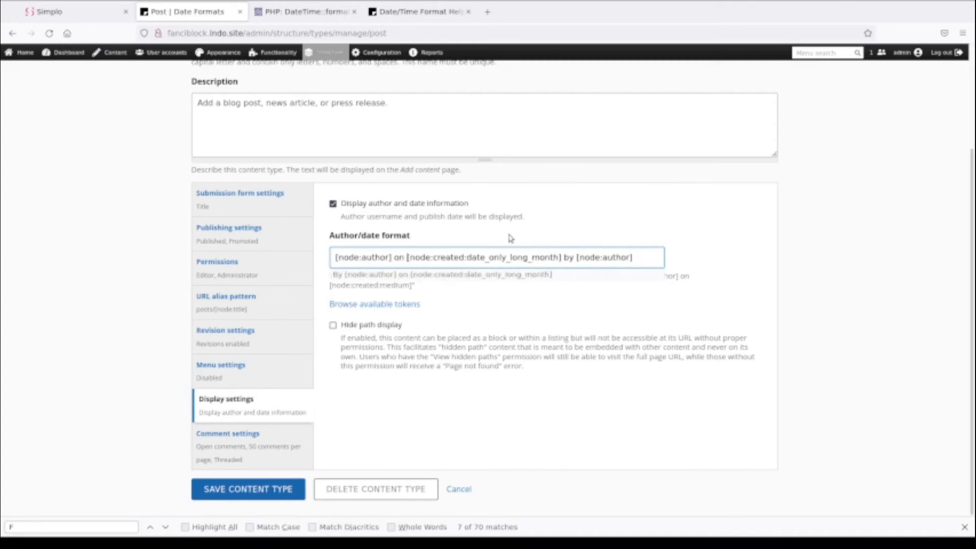
key("Escape")
key("Home")
type("By")
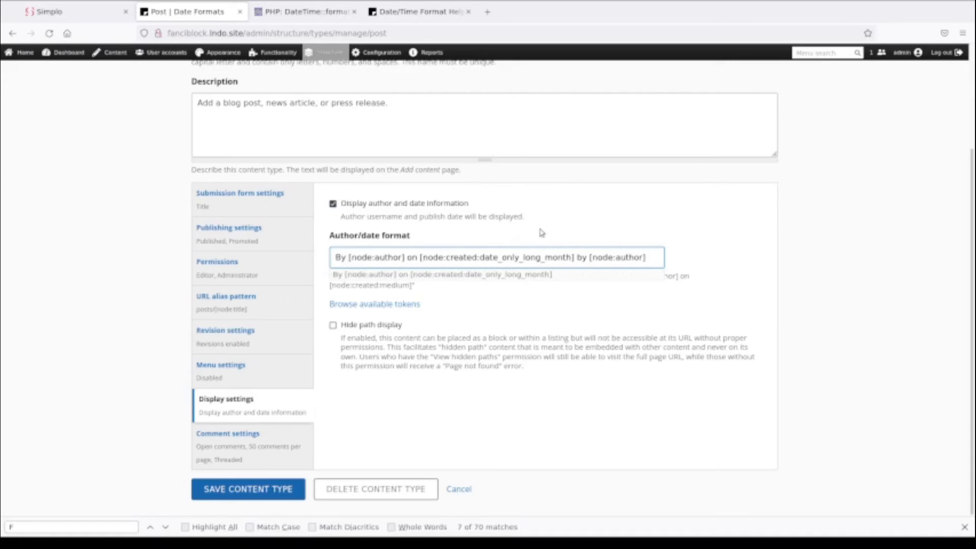
Remove the trailing "by [node:author]" from the Author/date format and save the Post content type
left_click(578, 259)
left_click_drag(578, 259, 650, 259)
key("BackSpace")
left_click(268, 491)
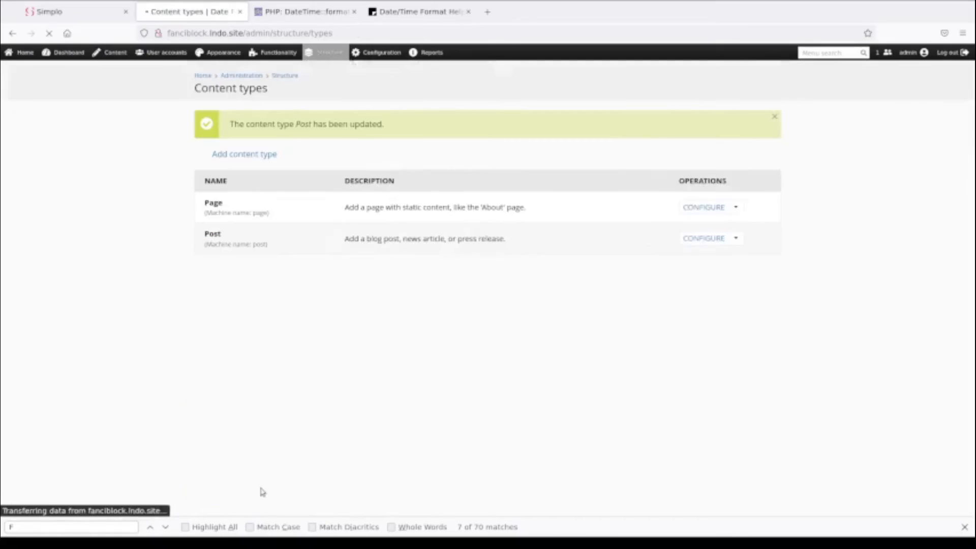
Return to the site's home page to view the post's author/date line, and open the Promoted content view for editing
left_click(37, 67)
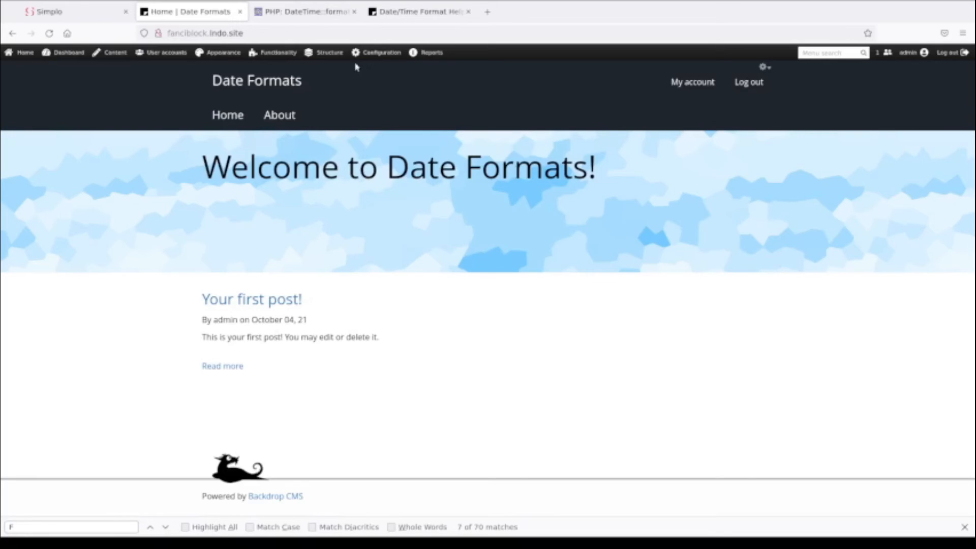
mouse_move(341, 55)
mouse_move(332, 169)
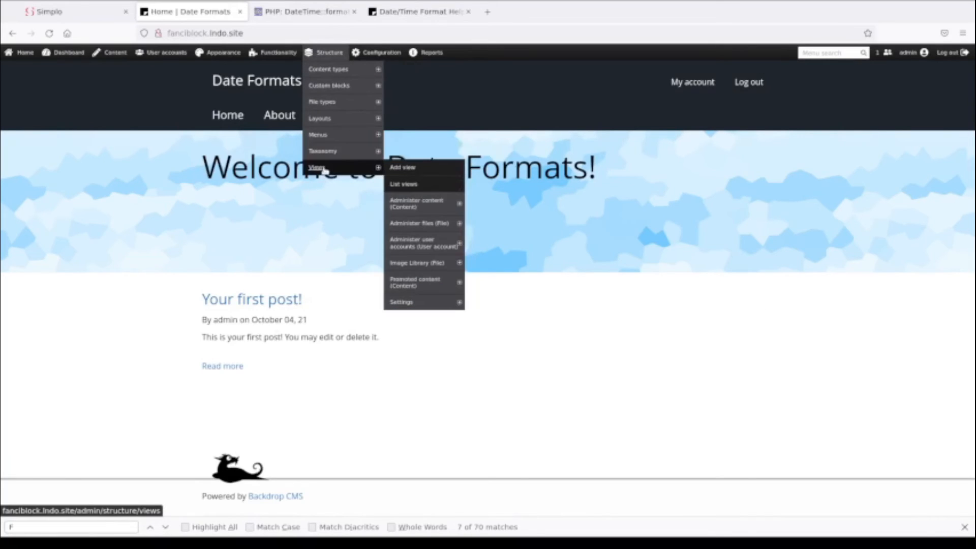
mouse_move(412, 262)
left_click(409, 281)
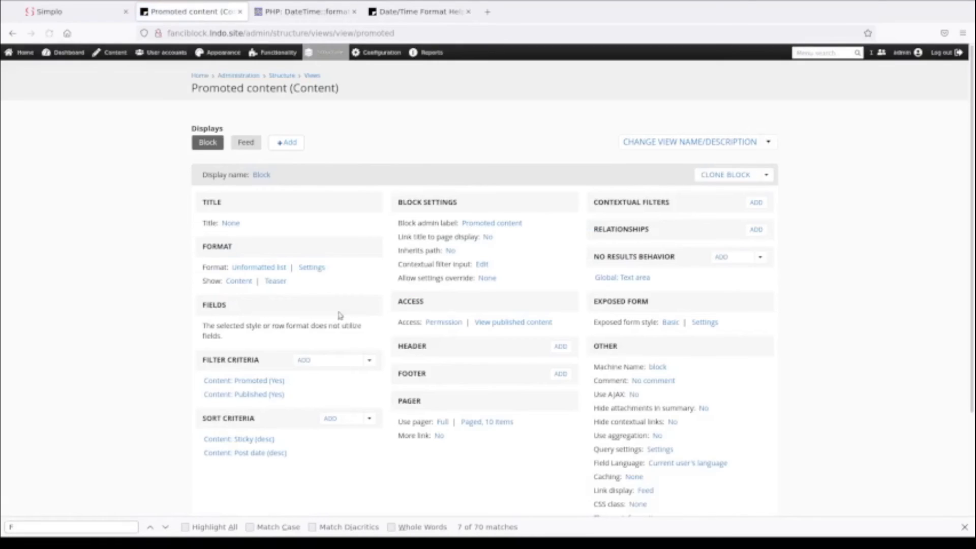
Change the Block display's row style to Fields for all displays (except overridden), keeping the default row style options
left_click(240, 282)
left_click(82, 289)
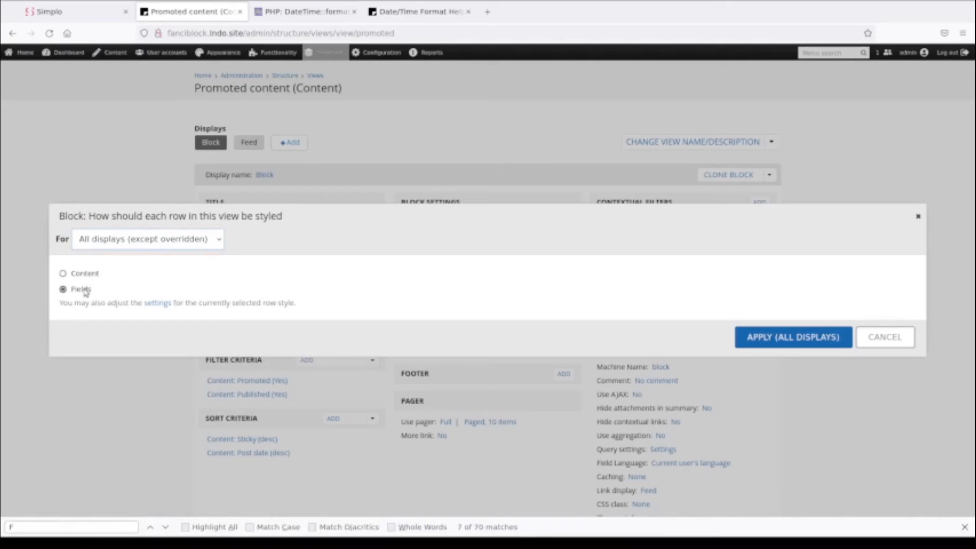
left_click(785, 341)
left_click(792, 393)
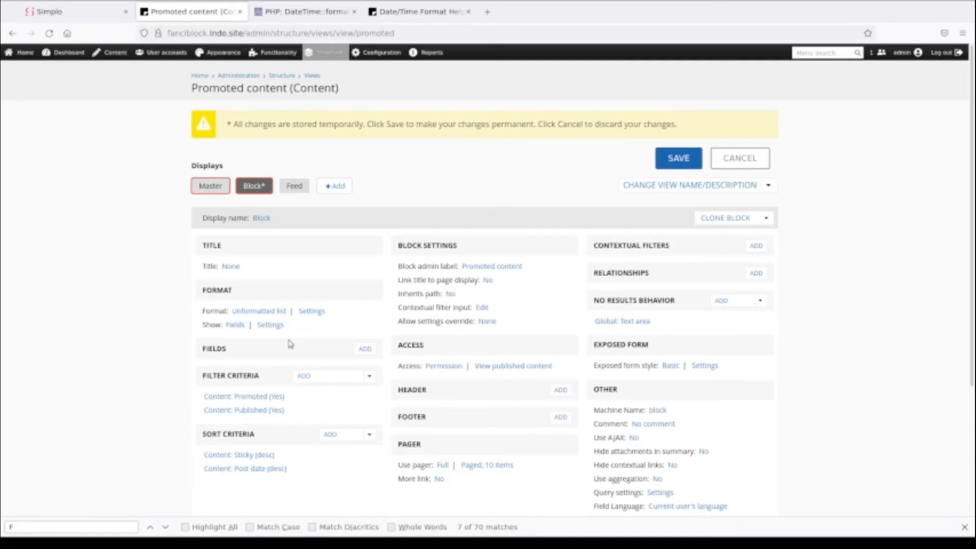
Add the Content: Title field to all displays of the view, without a label
scroll(291, 345, "down", 2)
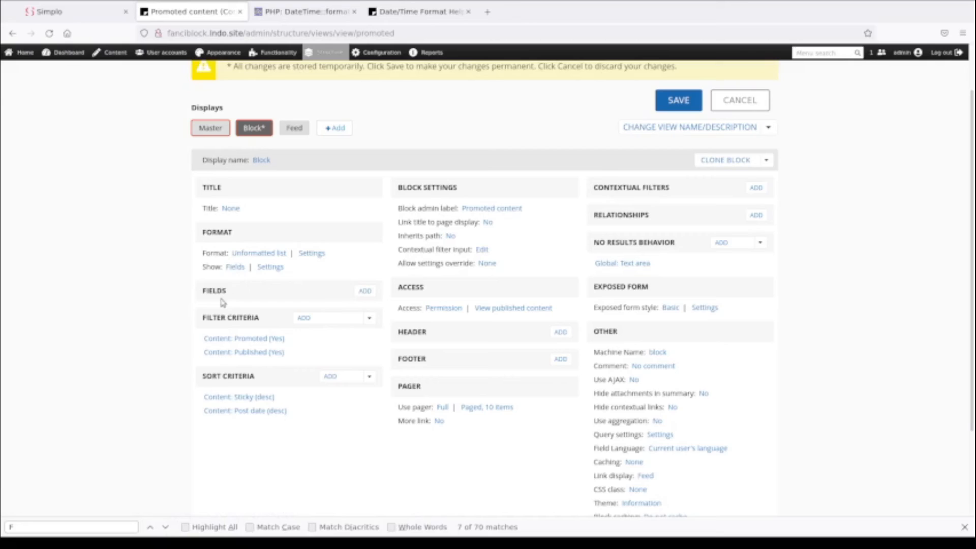
left_click(365, 293)
left_click(152, 172)
type("Title")
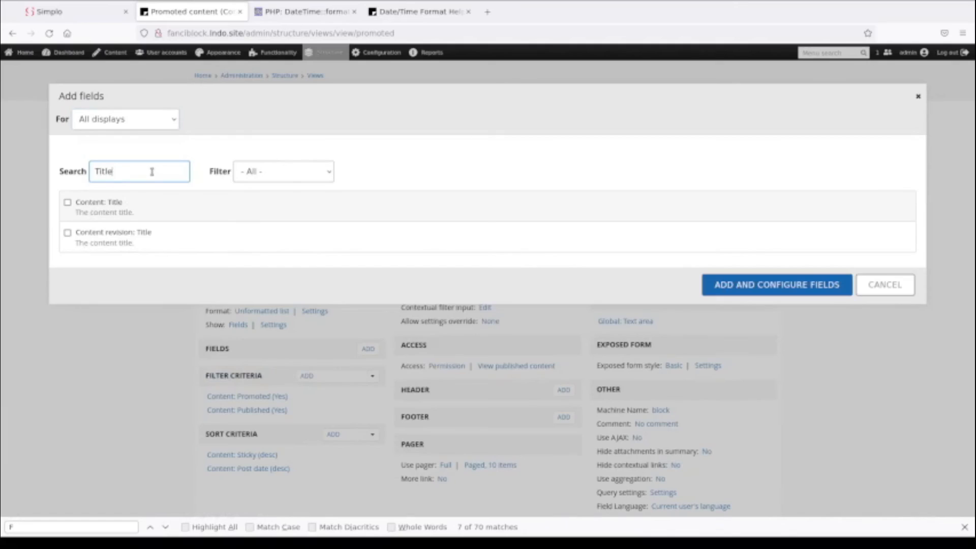
left_click(67, 202)
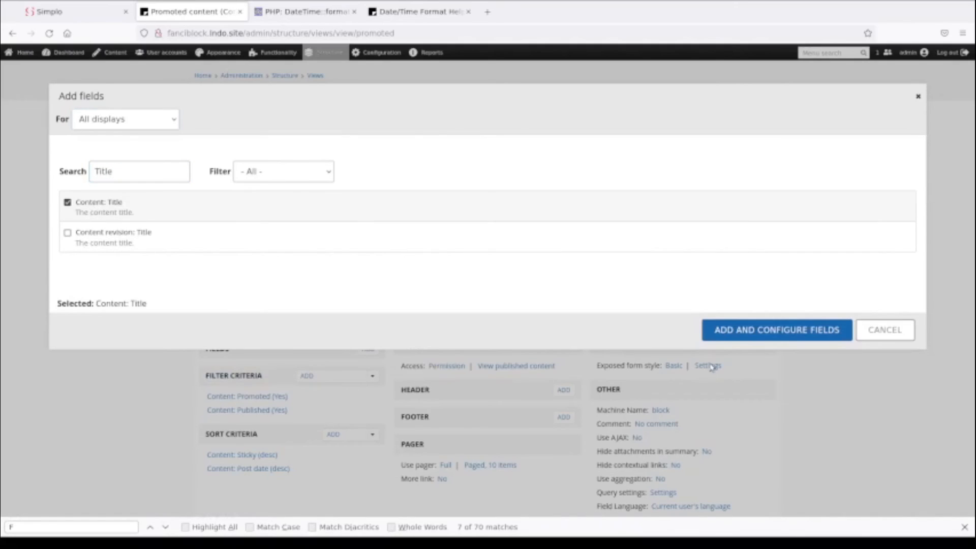
left_click(749, 334)
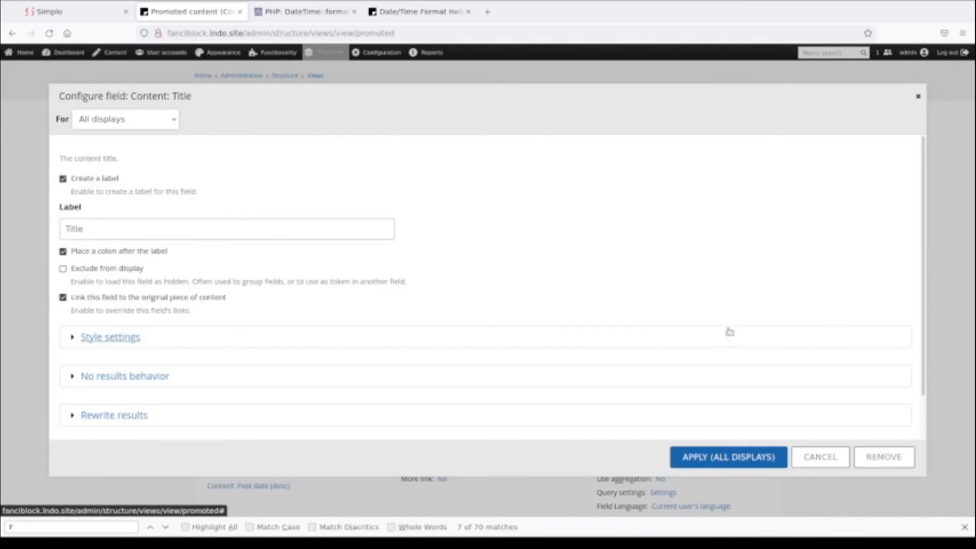
left_click(63, 179)
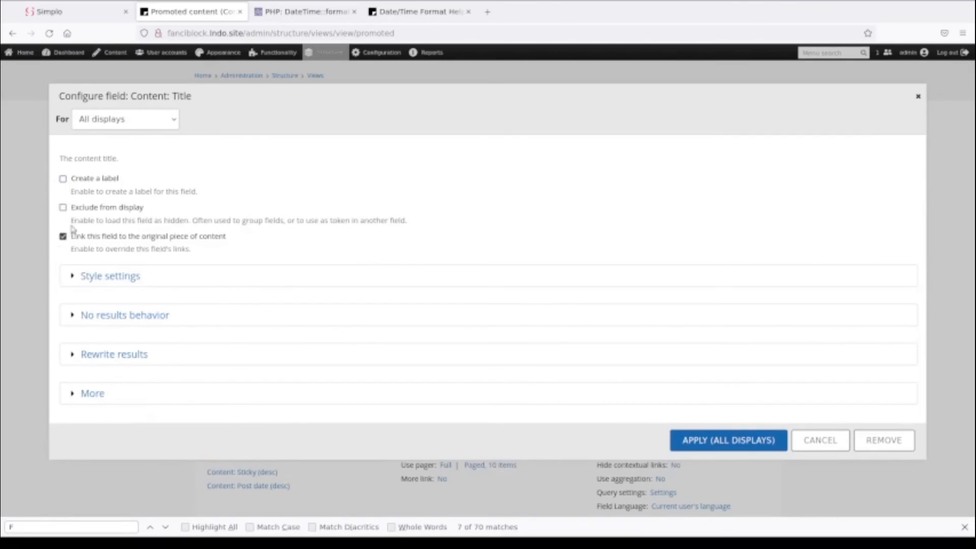
left_click(704, 440)
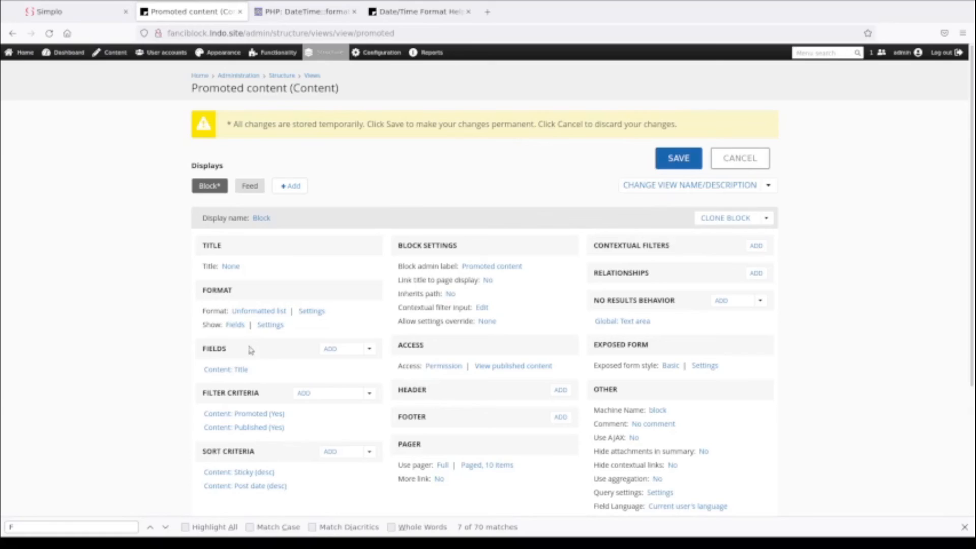
Find the Content: Post date field among the date fields and add it to all displays of the view
left_click(336, 350)
left_click(111, 168)
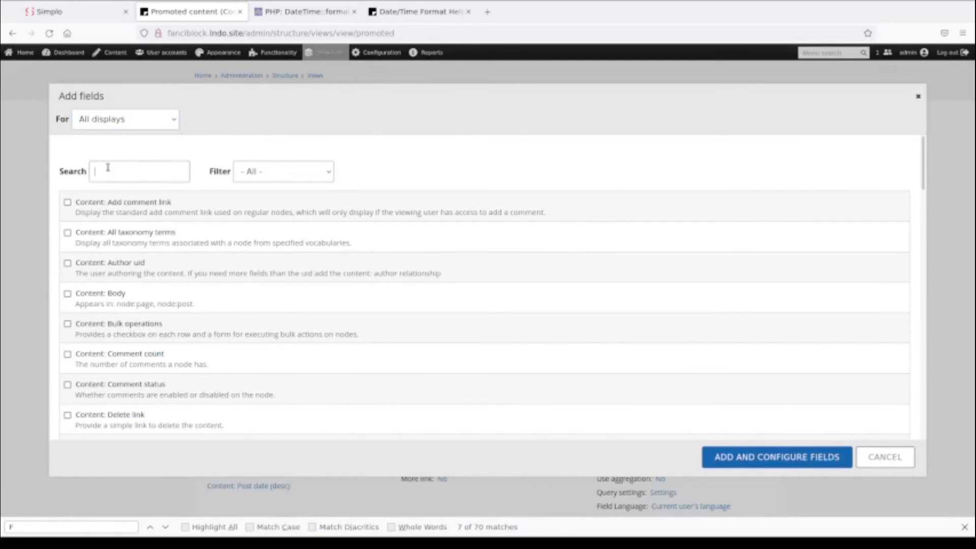
type("date")
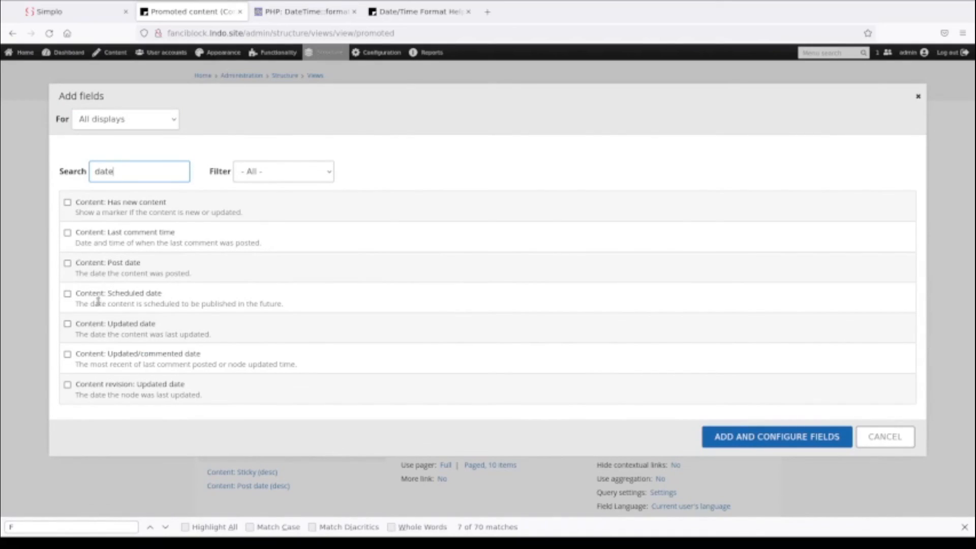
left_click(68, 263)
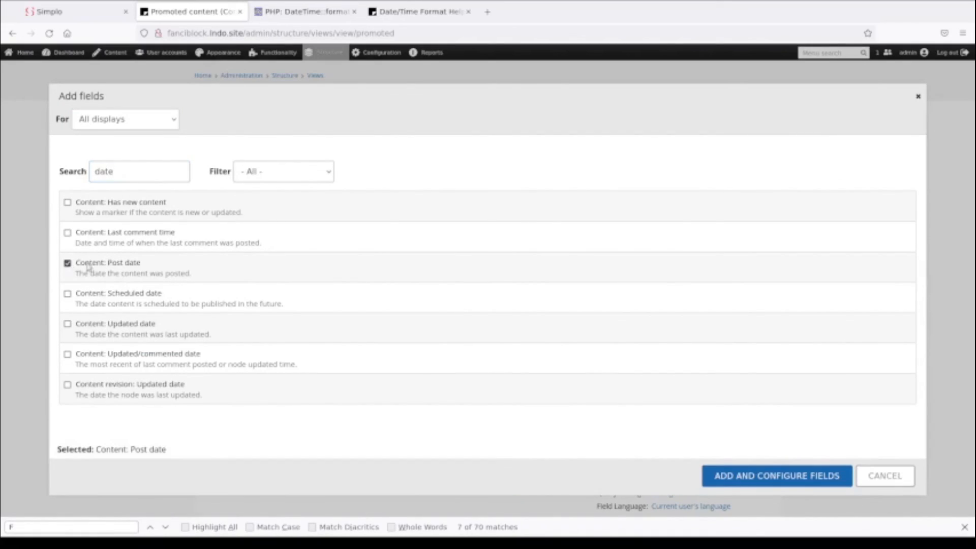
left_click(740, 477)
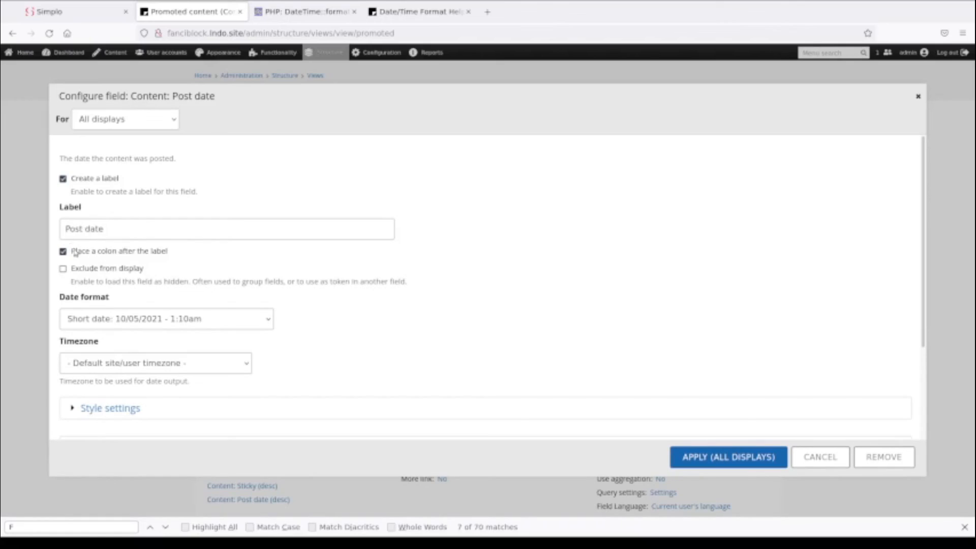
Remove the label from the Post date field, set its date format to Short Date Only, and apply it to all displays
left_click(63, 179)
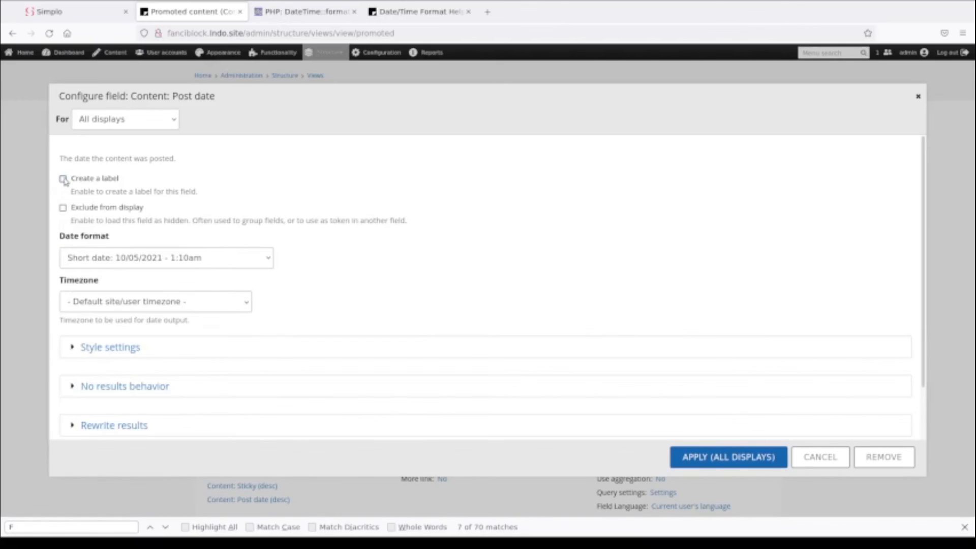
left_click(118, 261)
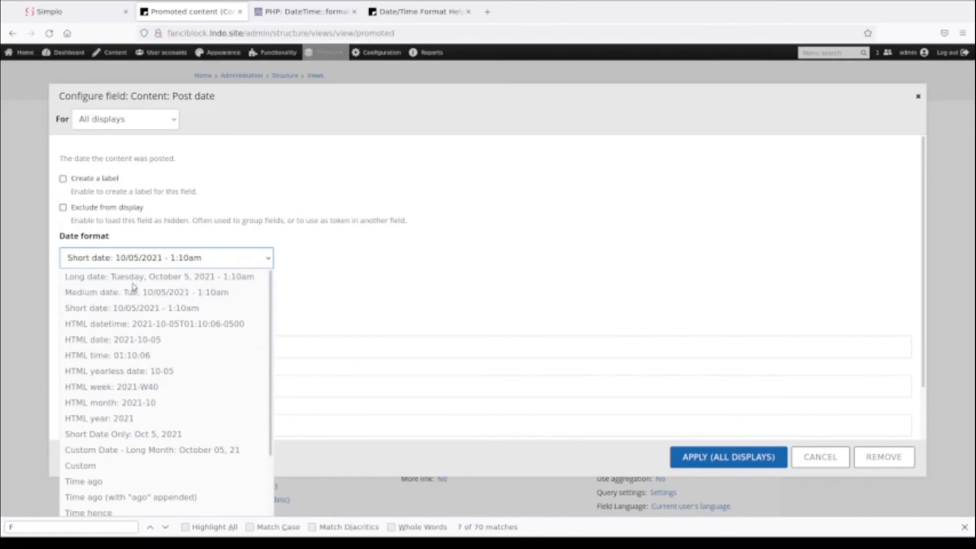
scroll(135, 356, "down", 3)
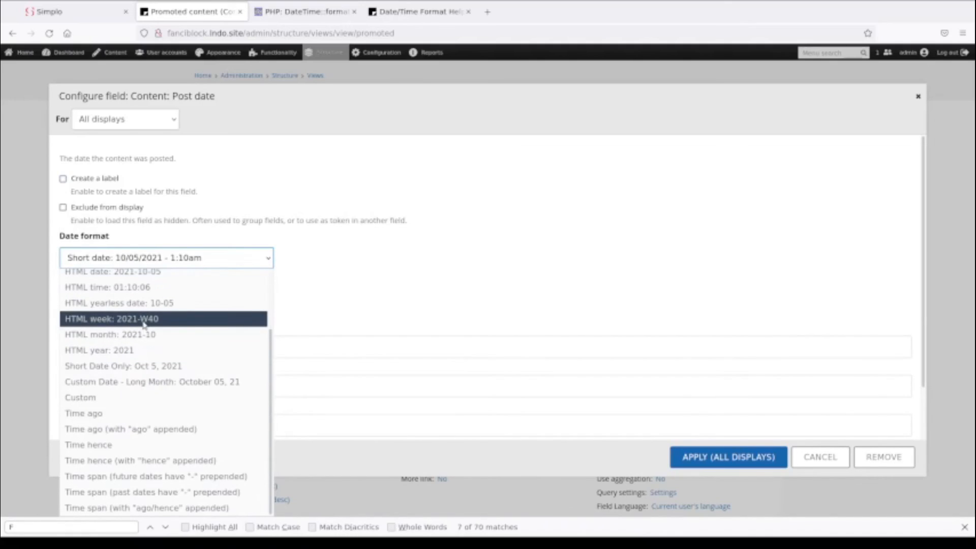
scroll(144, 324, "up", 3)
scroll(145, 325, "down", 3)
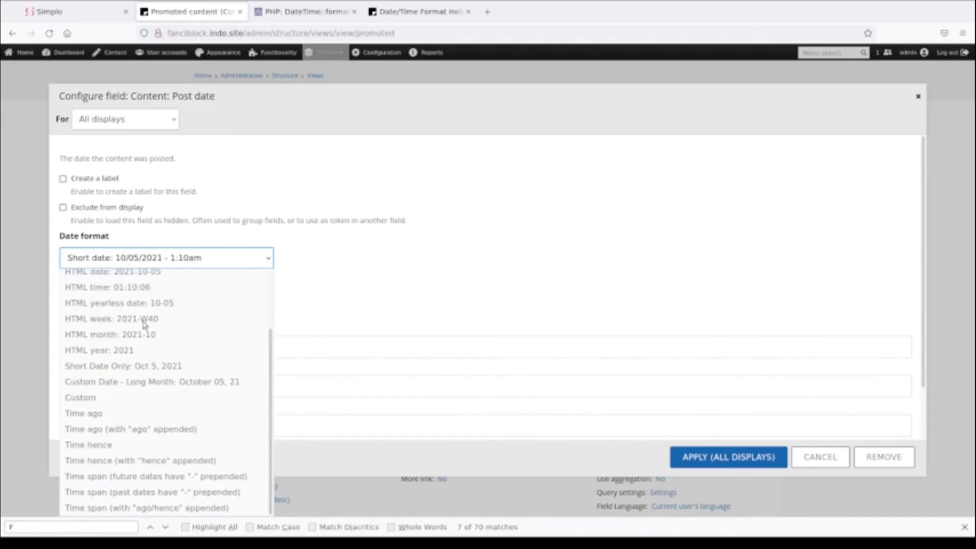
left_click(143, 367)
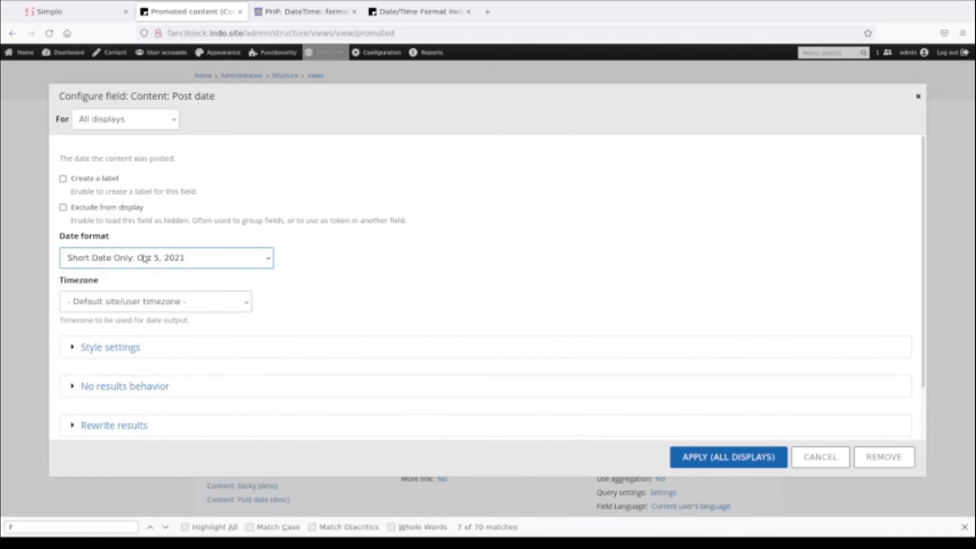
left_click(710, 460)
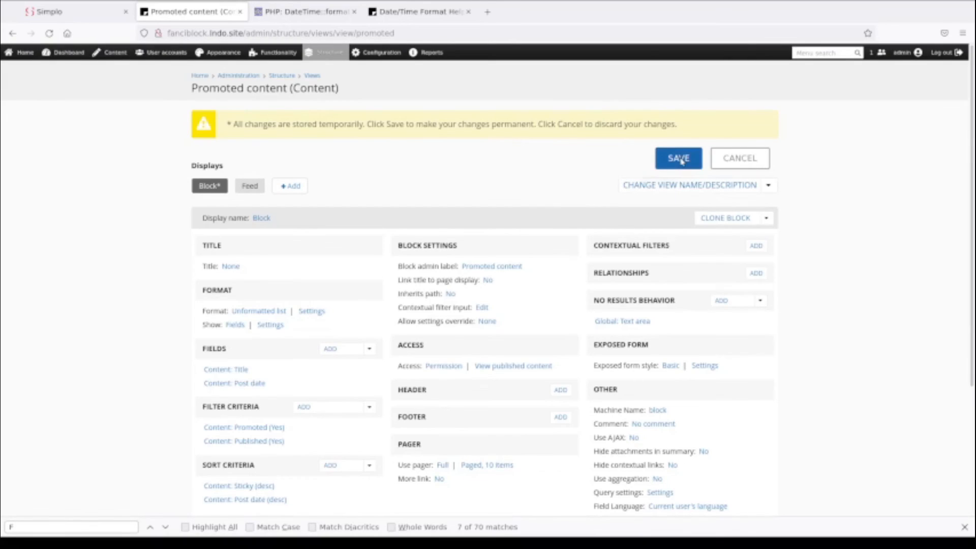
Save the Promoted content view and return to the site's home page to check the post listing
left_click(681, 158)
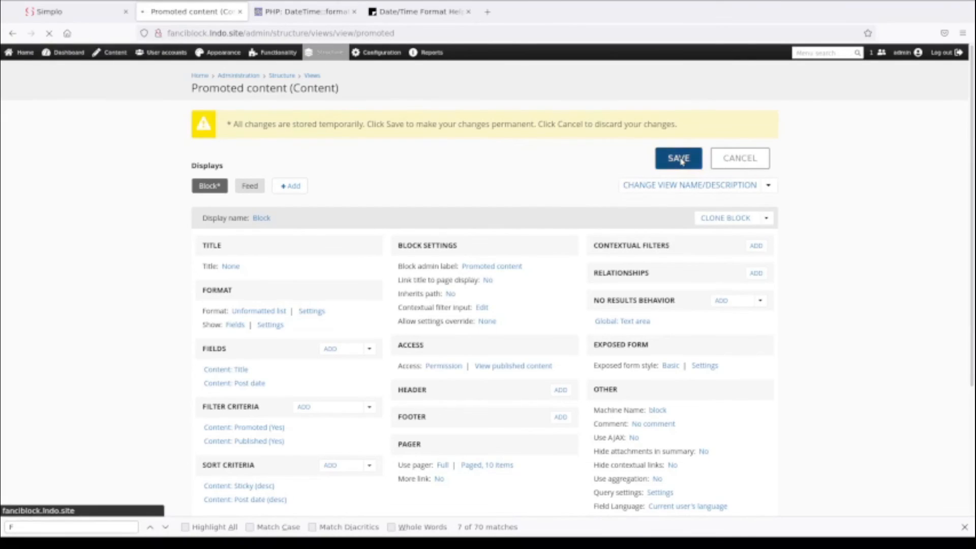
left_click(200, 76)
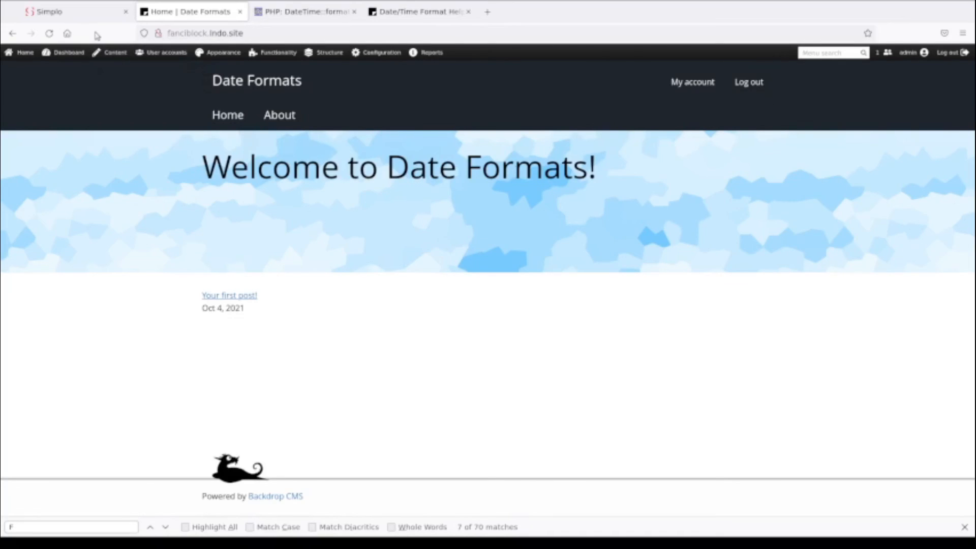
left_click(74, 15)
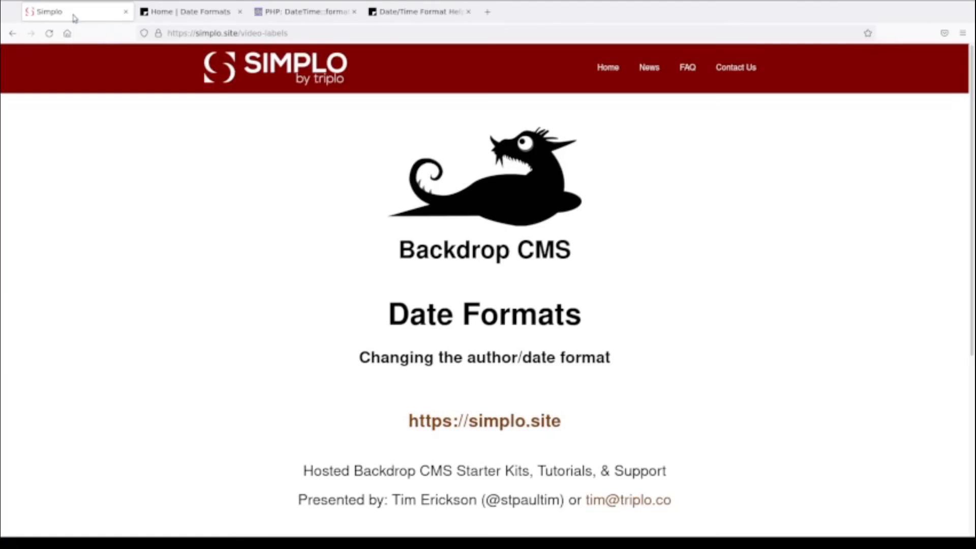